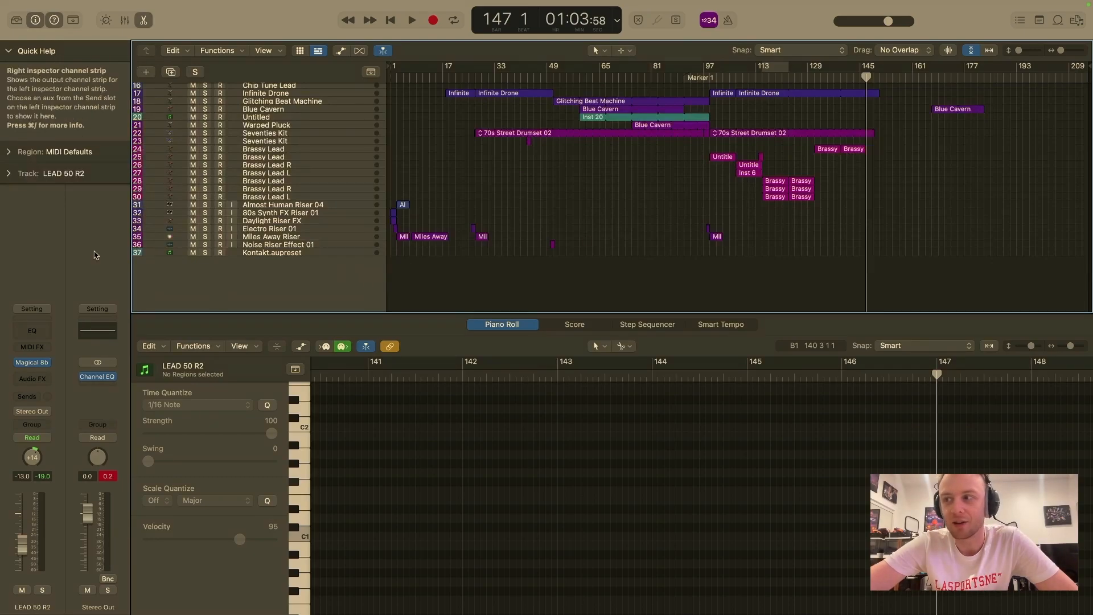
Examine the stacked Brassy Lead regions starting at bar 115 and the track 21 Brassy Lead regions in the Piano Roll.
scroll(422, 286, "up", 3)
scroll(424, 286, "down", 3)
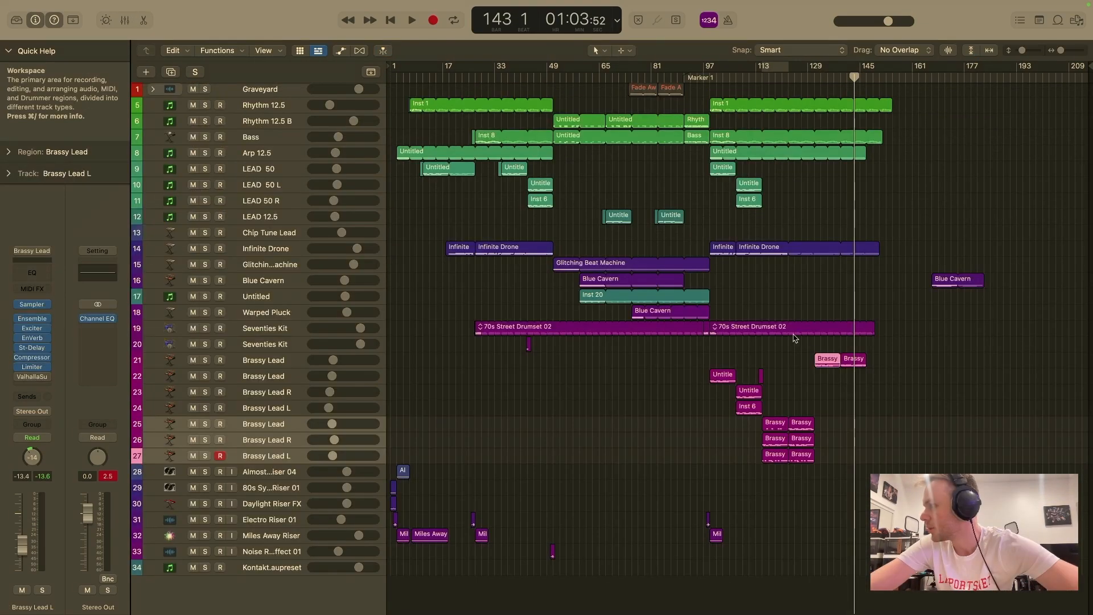
left_click(827, 72)
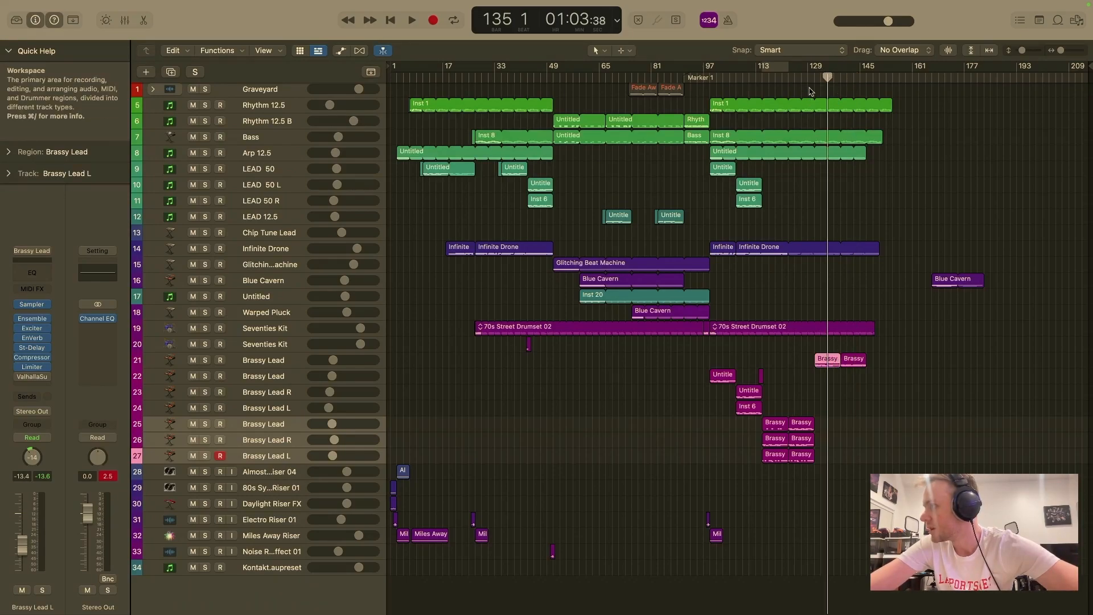
left_click_drag(772, 409, 775, 480)
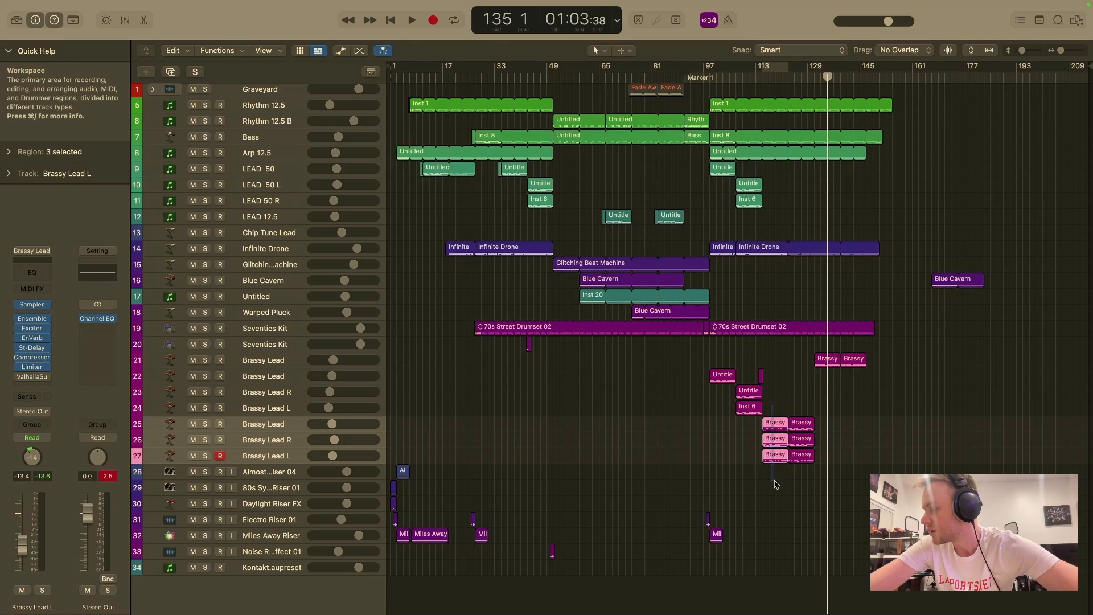
double_click(827, 358)
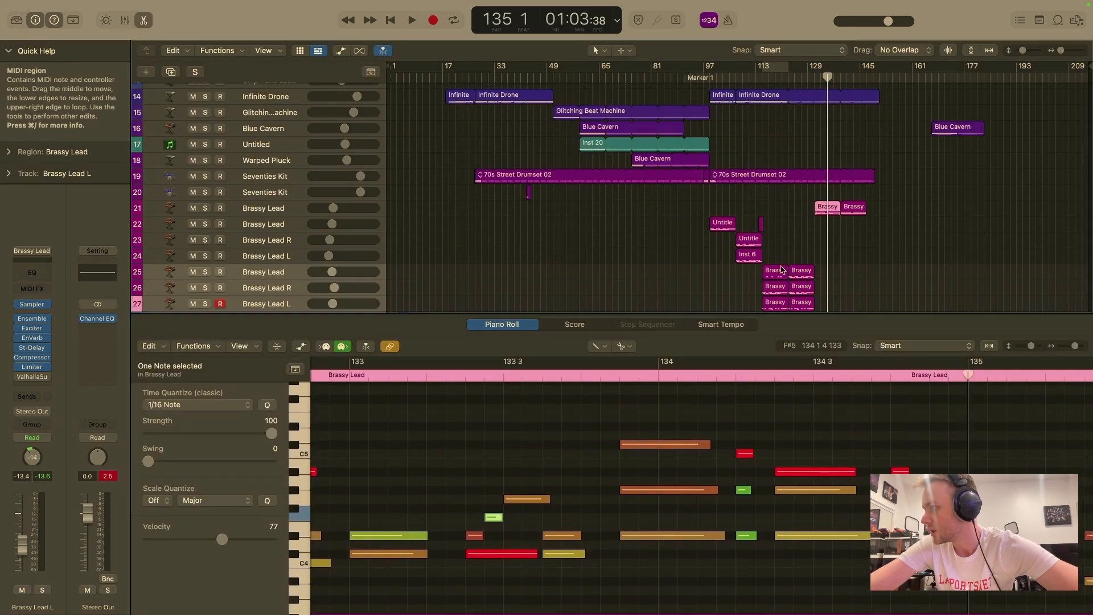
left_click(776, 288)
left_click(775, 302)
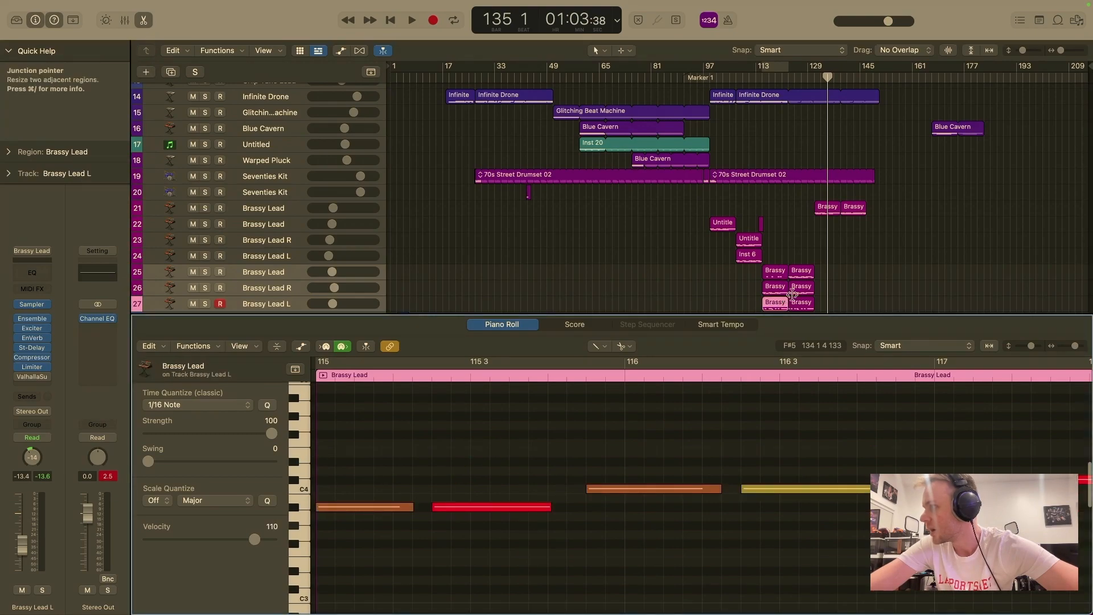
left_click(853, 209)
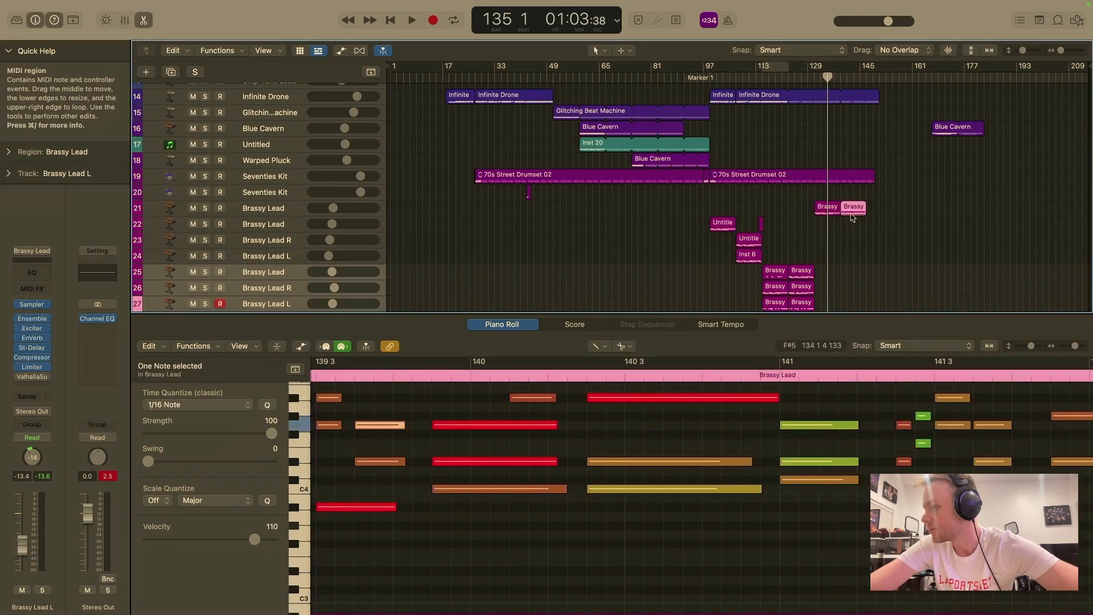
Show the notes of both track 21 Brassy Lead regions together in the Piano Roll, covering their full length.
scroll(845, 216, "up", 1)
left_click(840, 216)
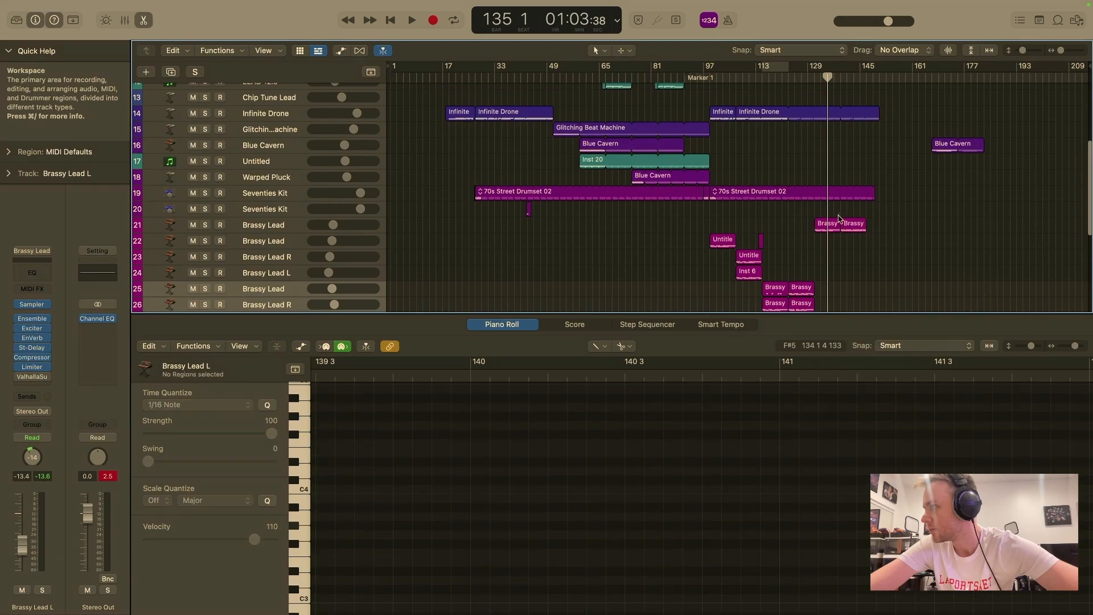
left_click(838, 225)
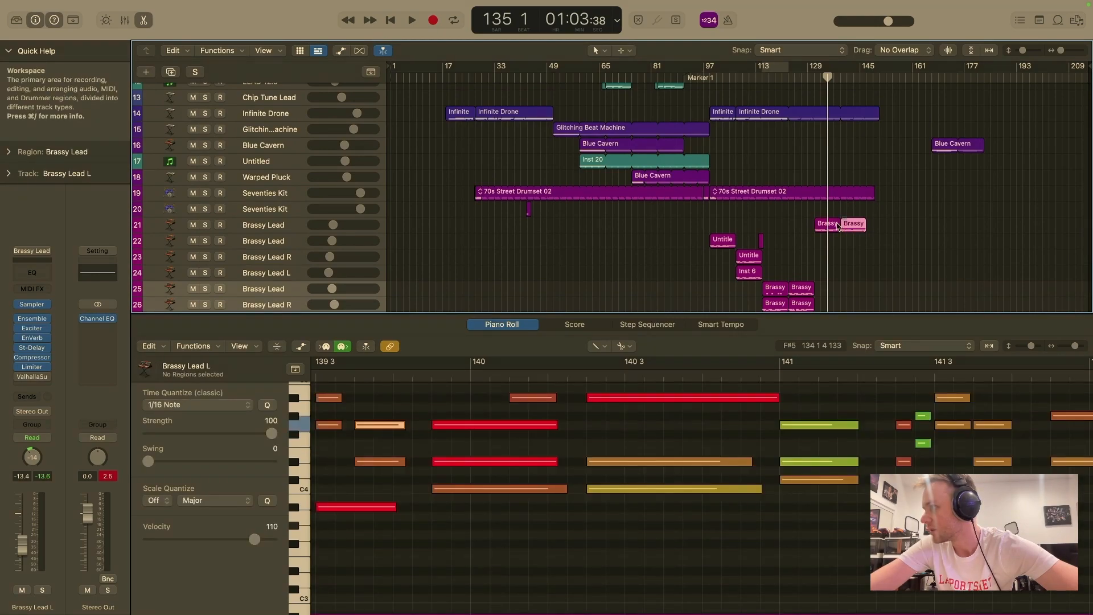
left_click(833, 225, "shift")
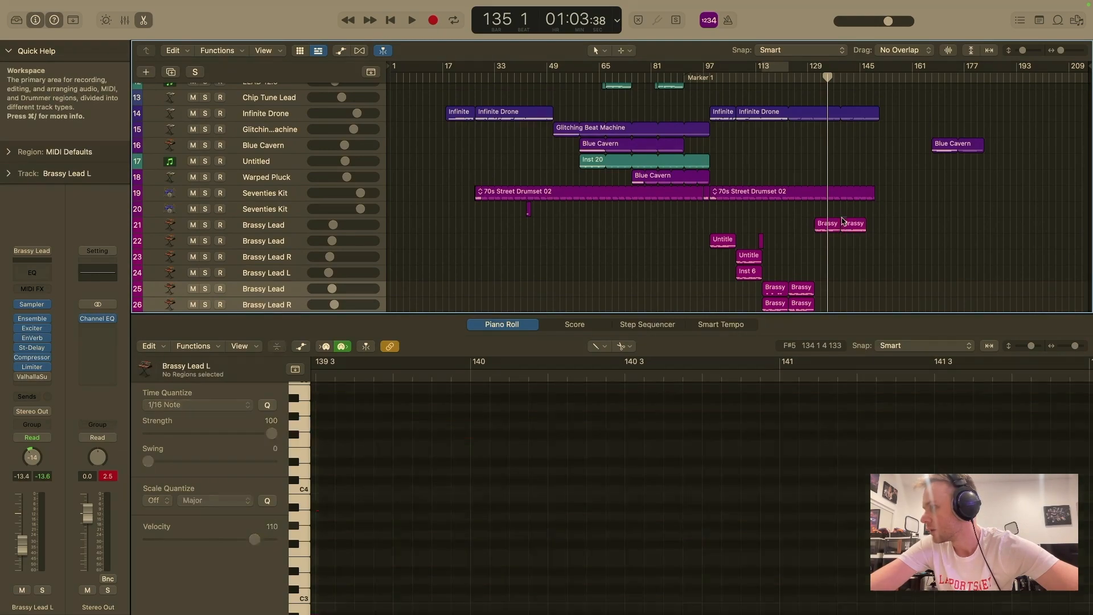
left_click(991, 348)
scroll(805, 499, "up", 3)
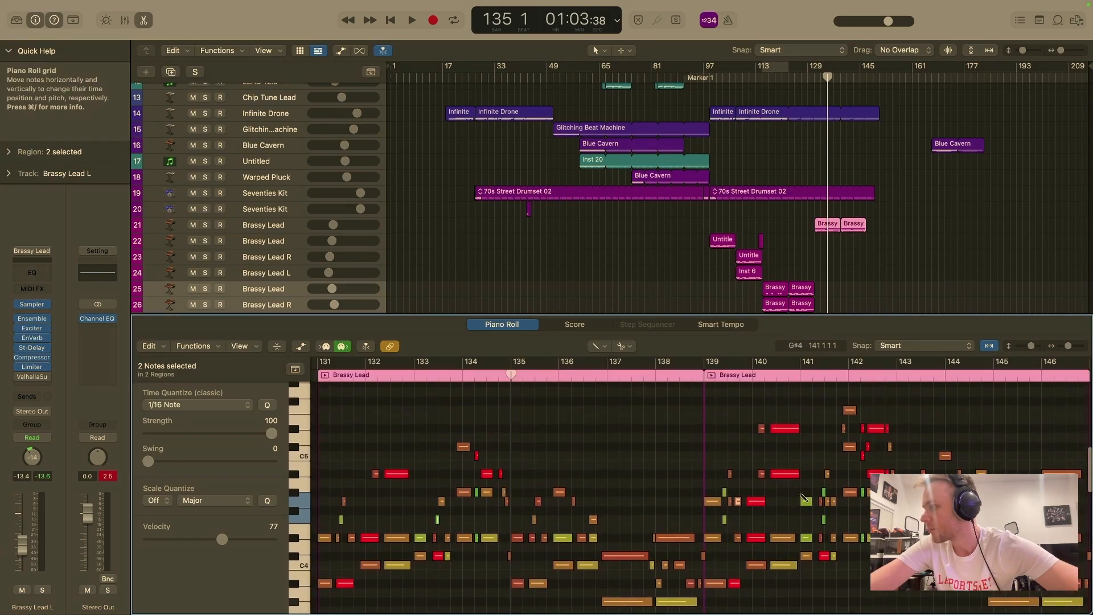
scroll(801, 496, "down", 1)
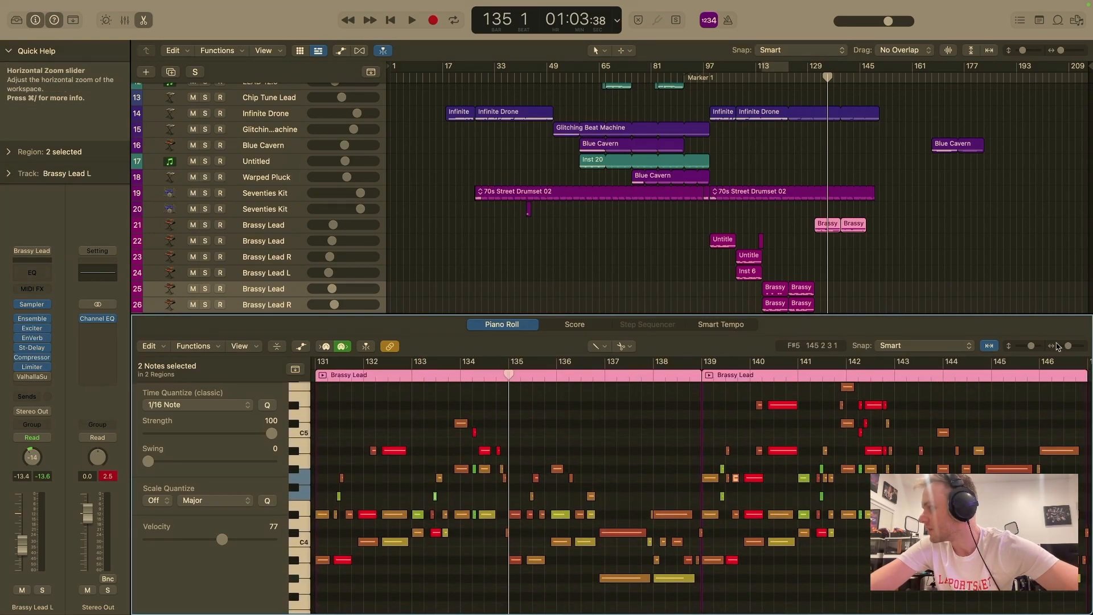
left_click_drag(1072, 348, 1070, 349)
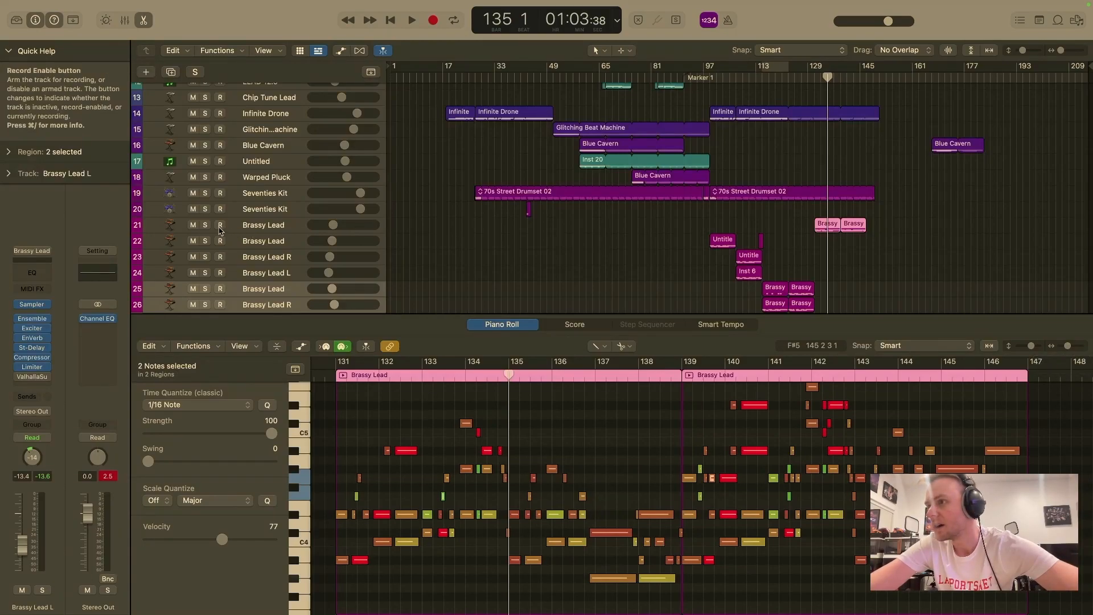
Listen to the track 21 Brassy Lead in solo from bar 131 and from around bar 139, then clear its solo.
key("ctrl+s")
left_click(815, 78)
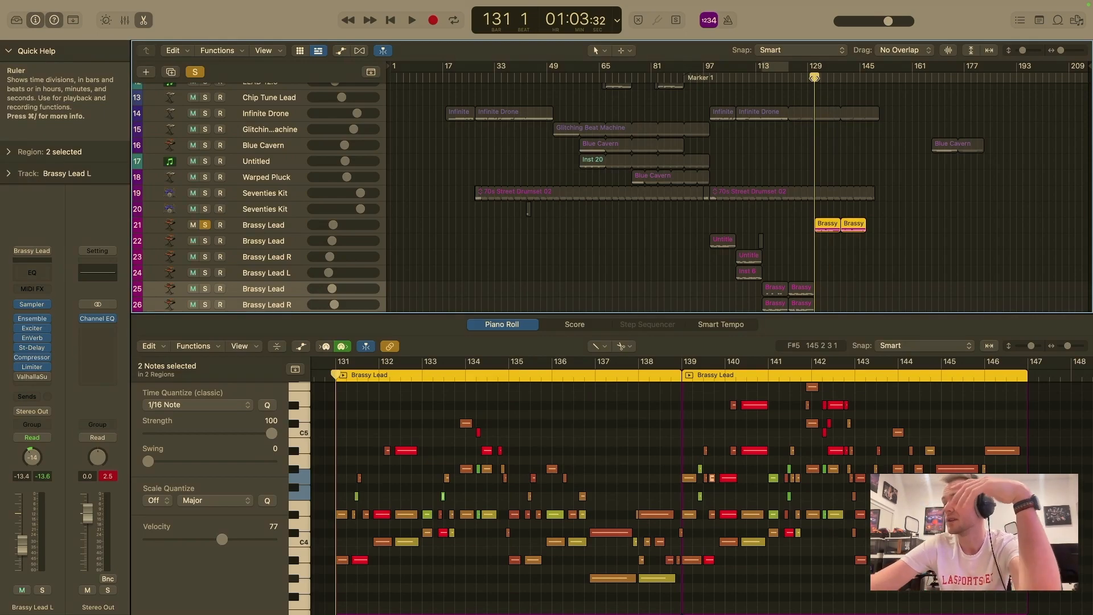
key("space")
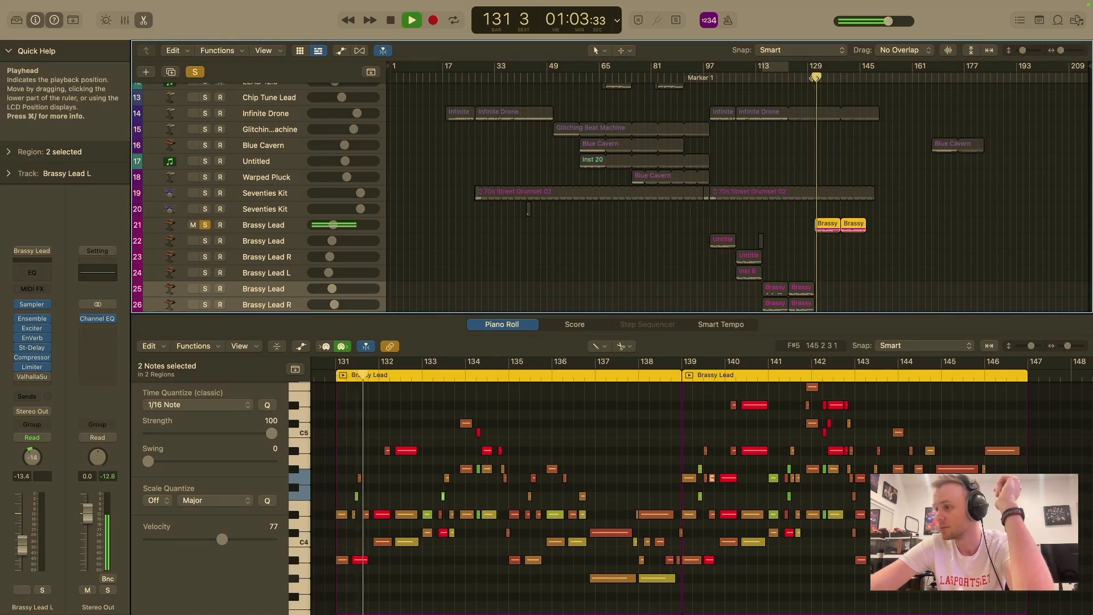
key("space")
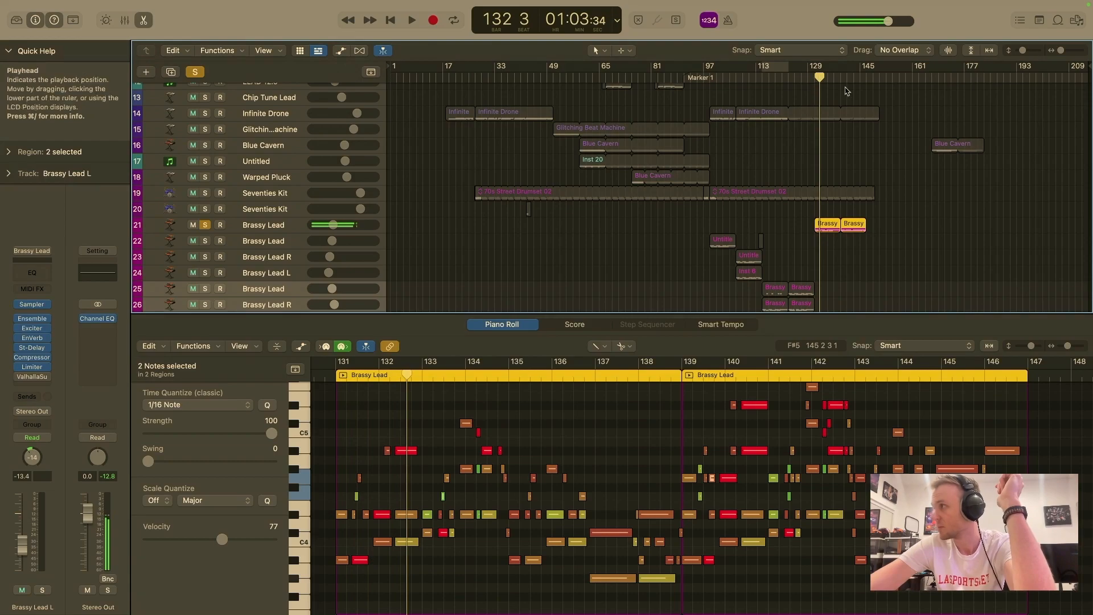
double_click(838, 75)
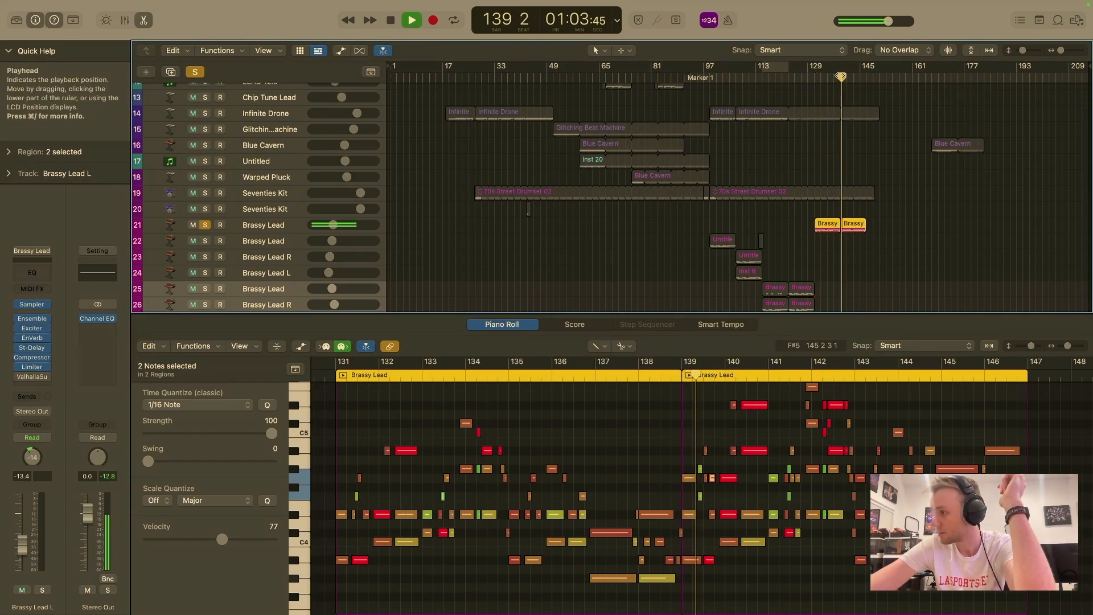
key("space")
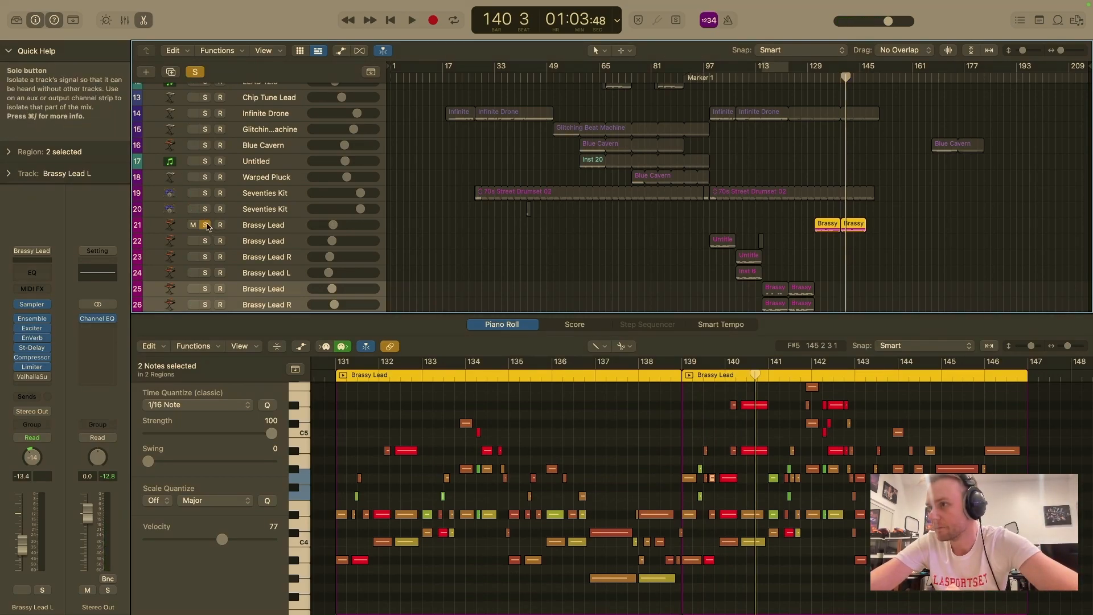
left_click(206, 225)
Play the full arrangement from bar 114 and slightly lower the volume of the track 21 Brassy Lead.
scroll(791, 221, "down", 2)
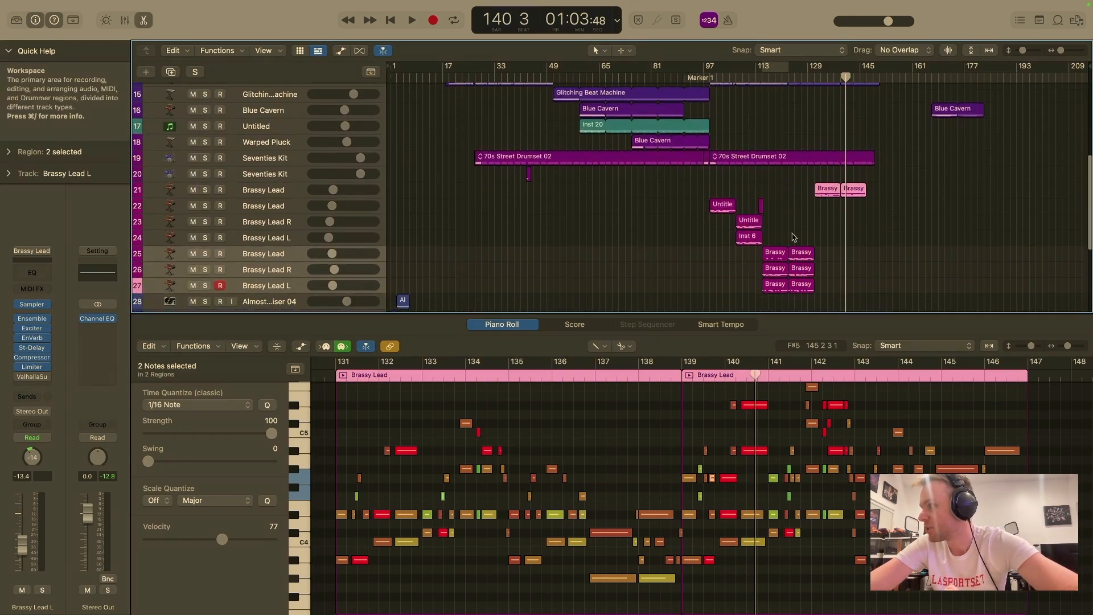
left_click_drag(797, 238, 804, 287)
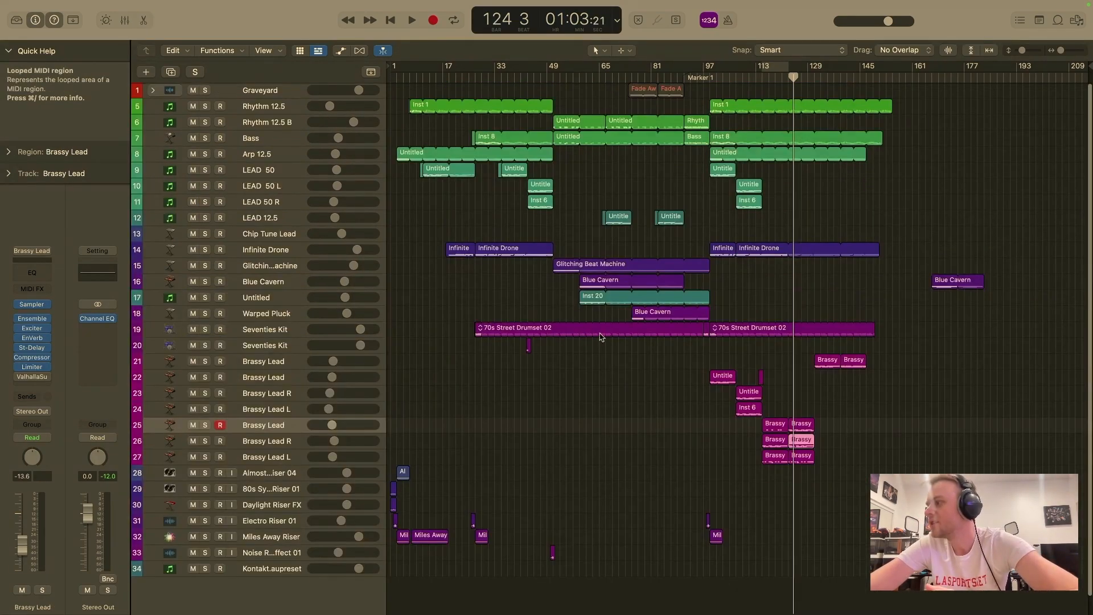
scroll(600, 337, "down", 1)
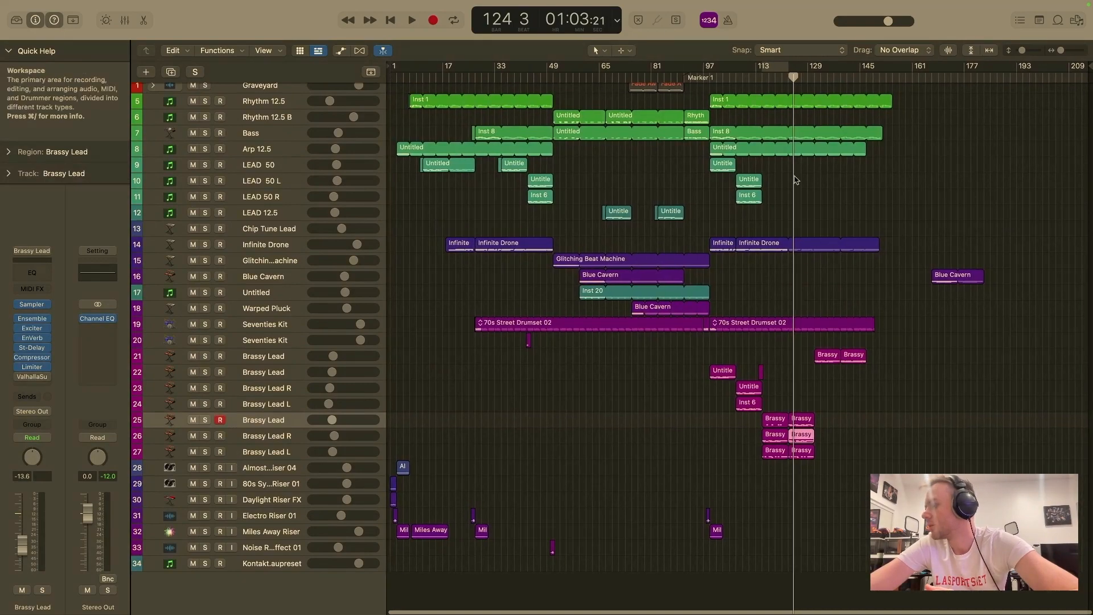
left_click(759, 77)
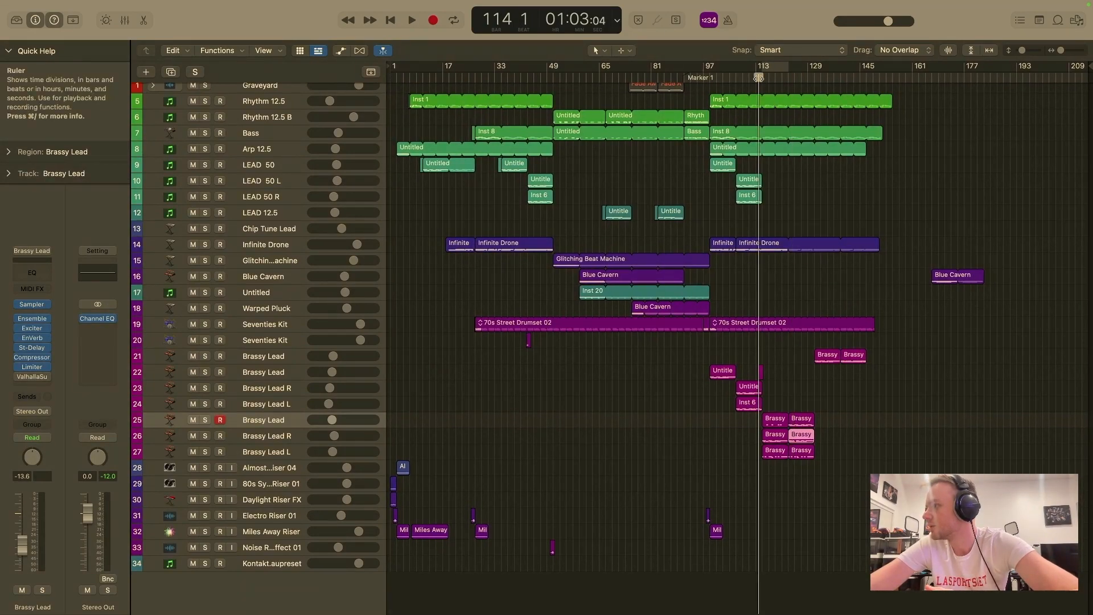
key("space")
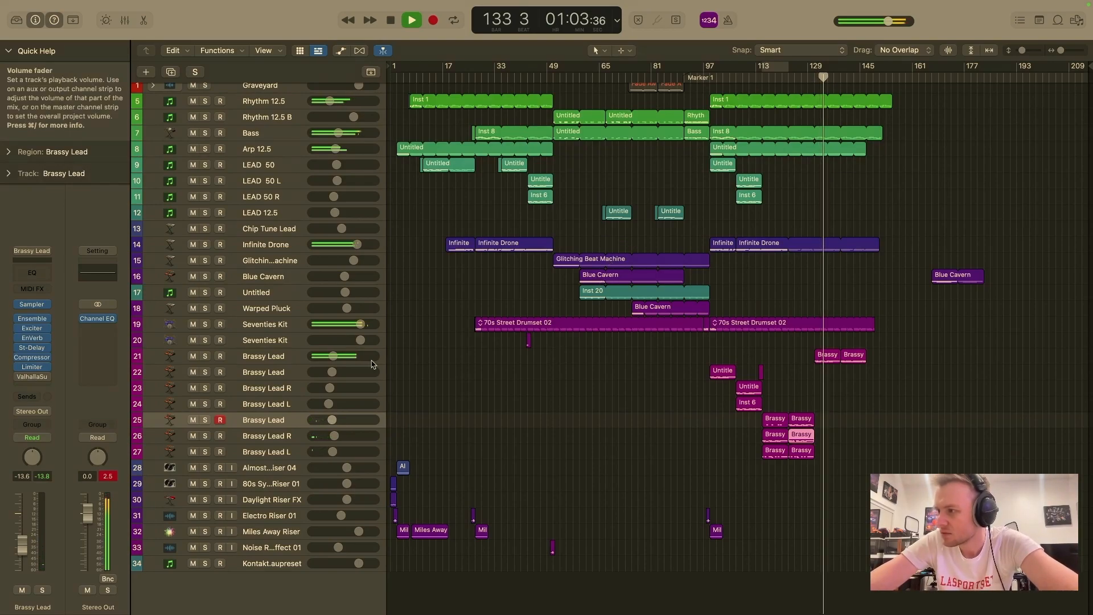
left_click_drag(334, 356, 328, 356)
key("space")
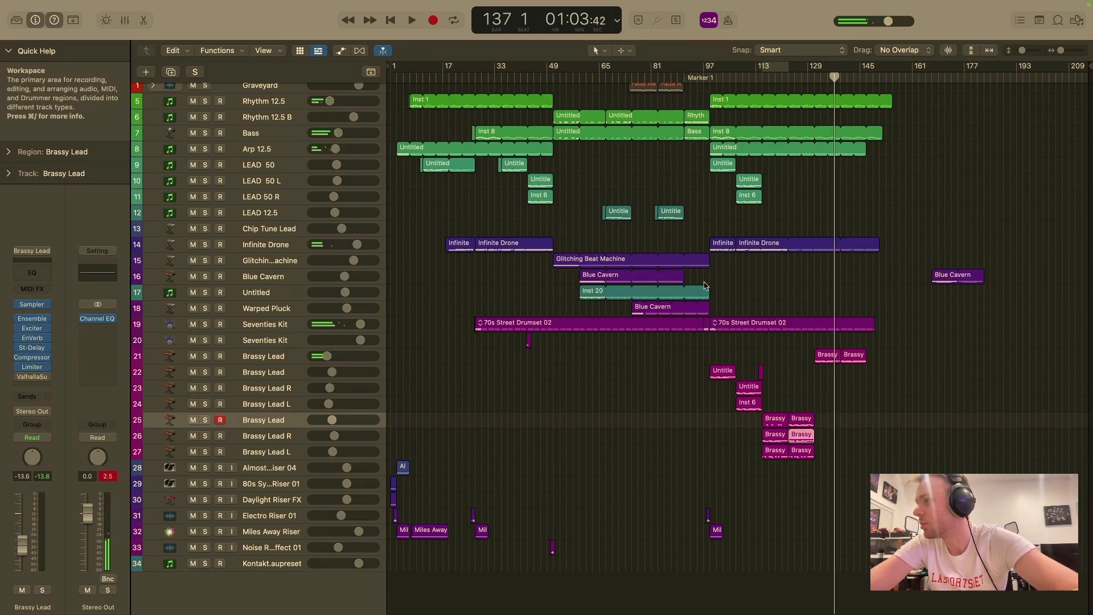
Listen to the earlier LEAD 12.5 section from around bar 65, including the few bars leading into it.
left_click(605, 76)
key("space")
key("space")
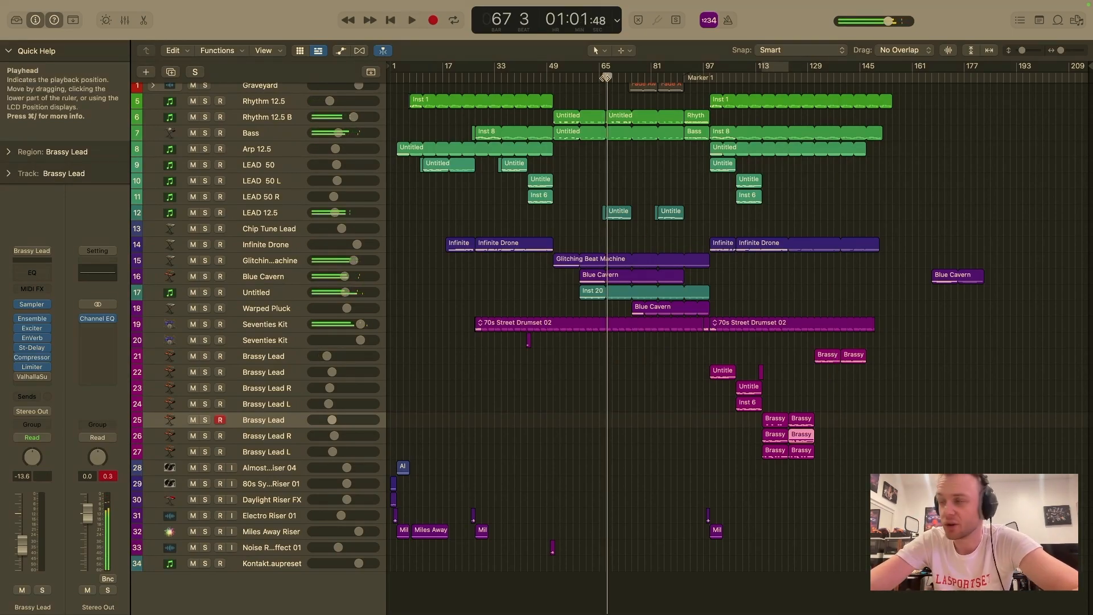
left_click(596, 77)
key("space")
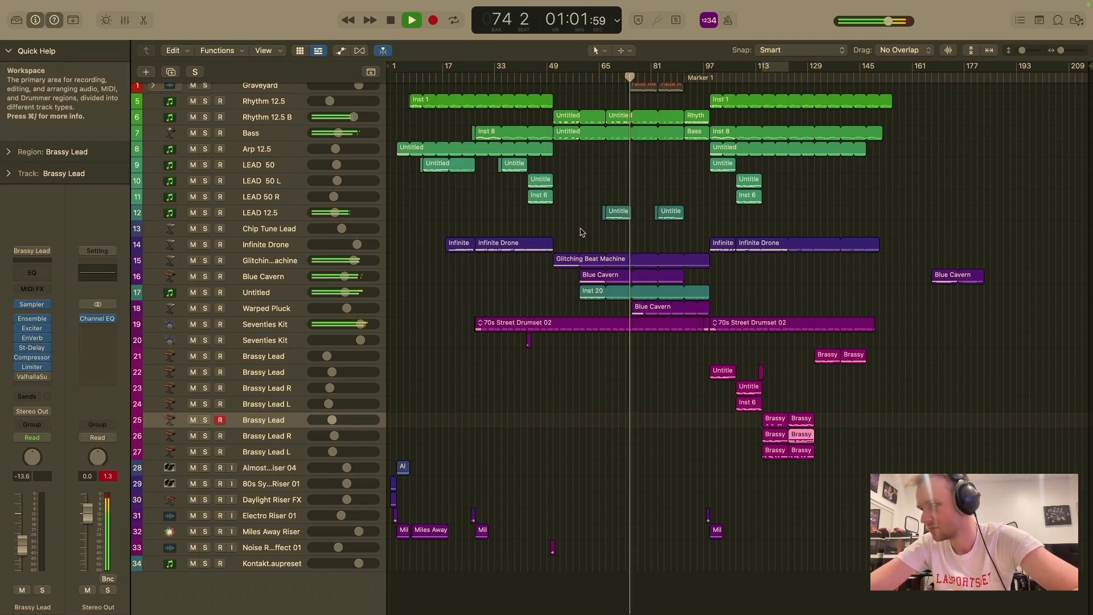
key("space")
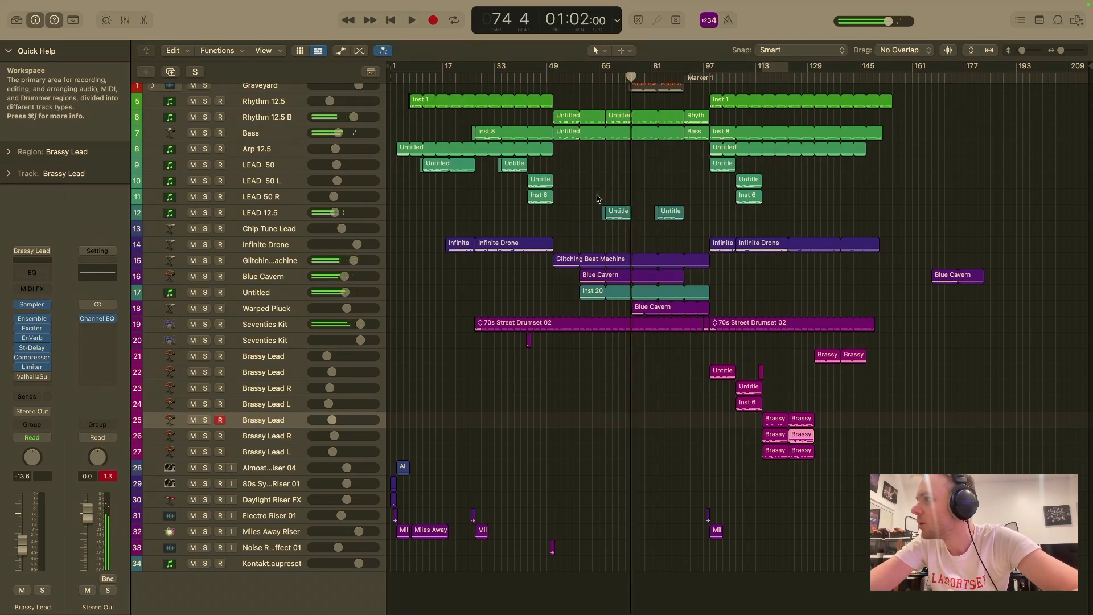
Copy the LEAD 12.5 melody region near bar 66 with its short pickup and paste them on the same track at bar 130.
left_click(619, 215)
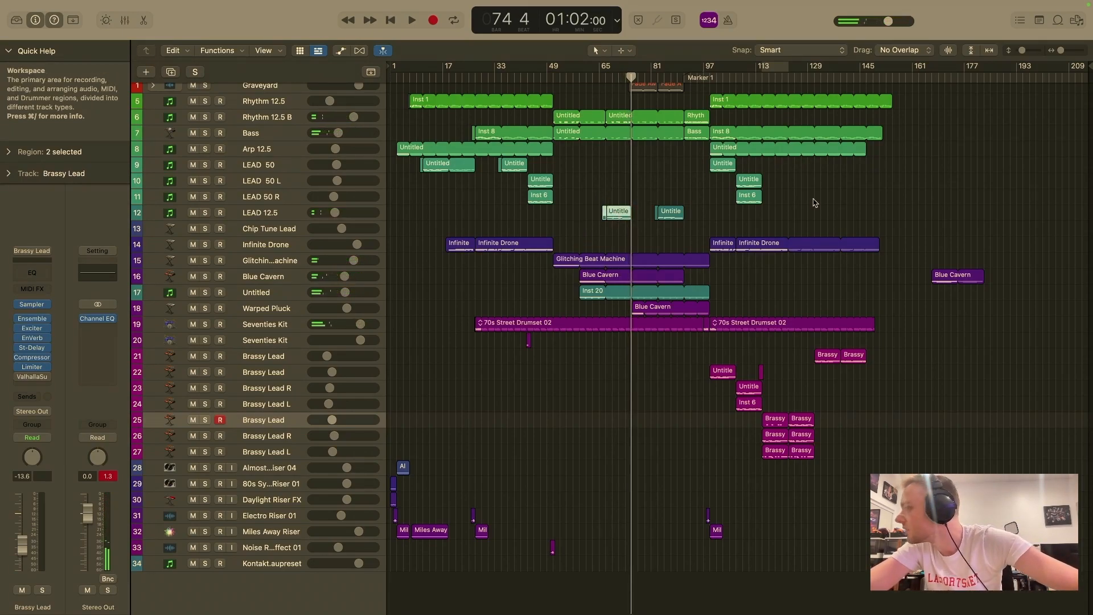
key("super+Right")
key("super+Right")
key("super+Right")
key("super+Right")
key("super+Right")
key("super+Right")
key("super+Right")
key("super+Left")
key("super+Left")
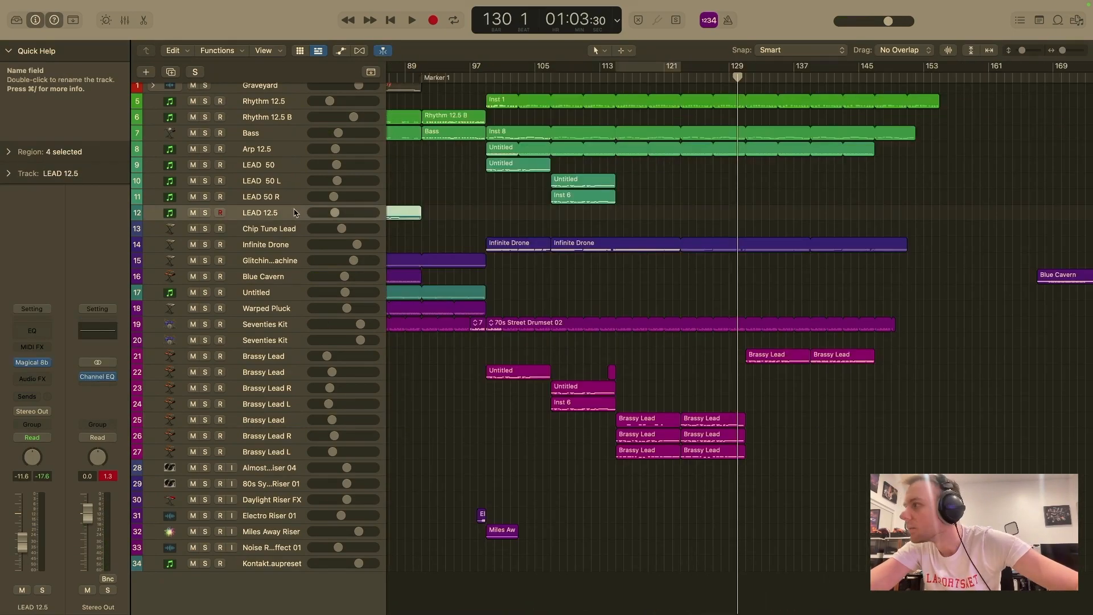
key("super+v")
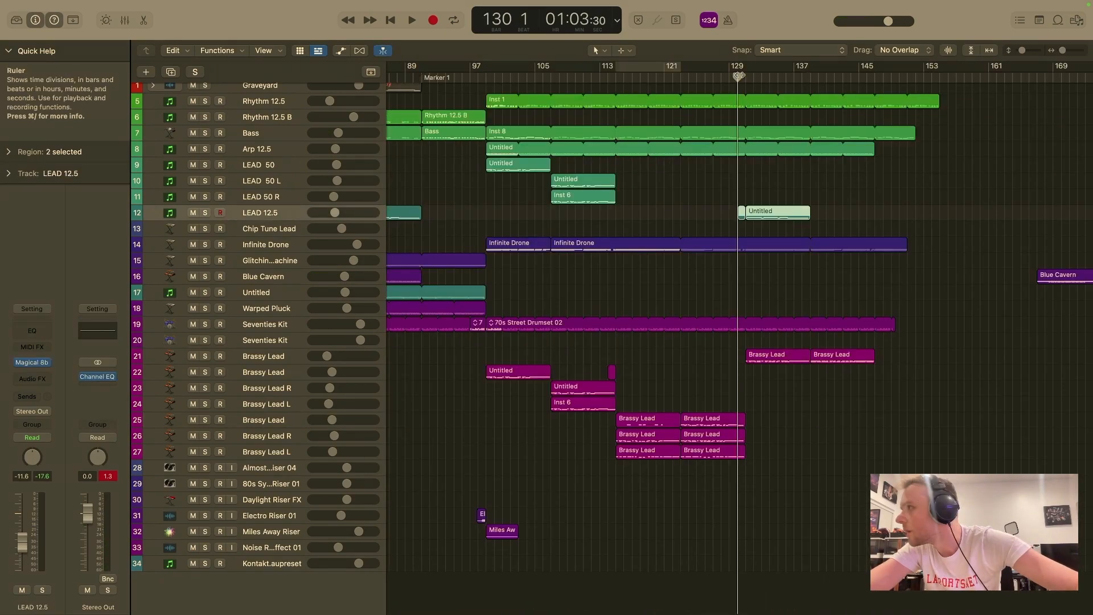
Play the pasted LEAD 12.5 regions from bar 130, and again from bar 131 with the track 21 Brassy Lead muted.
key("space")
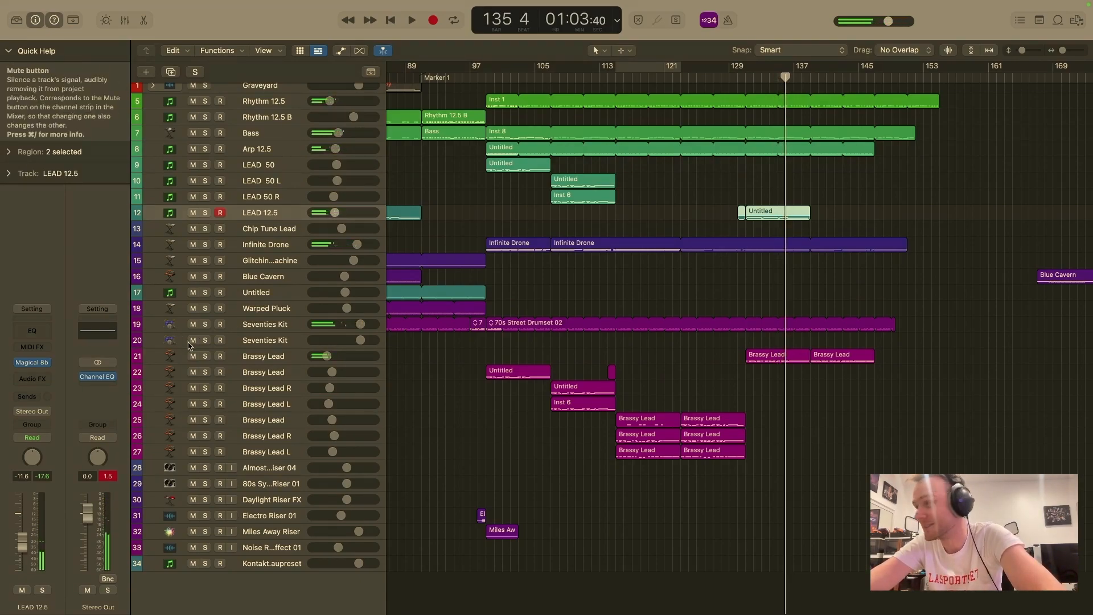
left_click(785, 212)
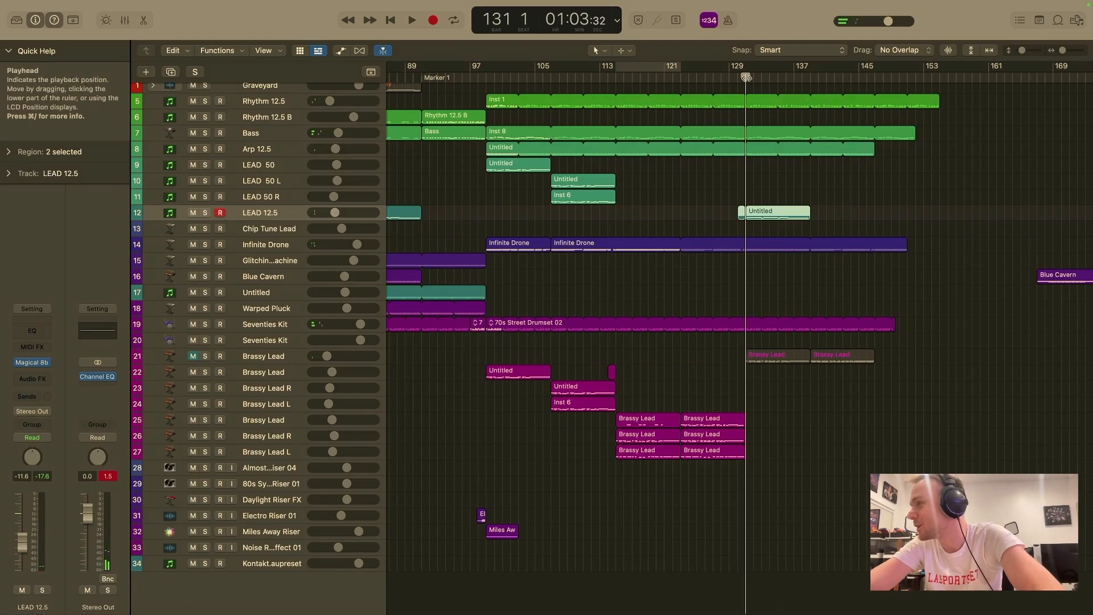
key("space")
Open the pasted LEAD 12.5 regions in the Piano Roll and try to move the note at bar 134 up a semitone.
double_click(785, 212)
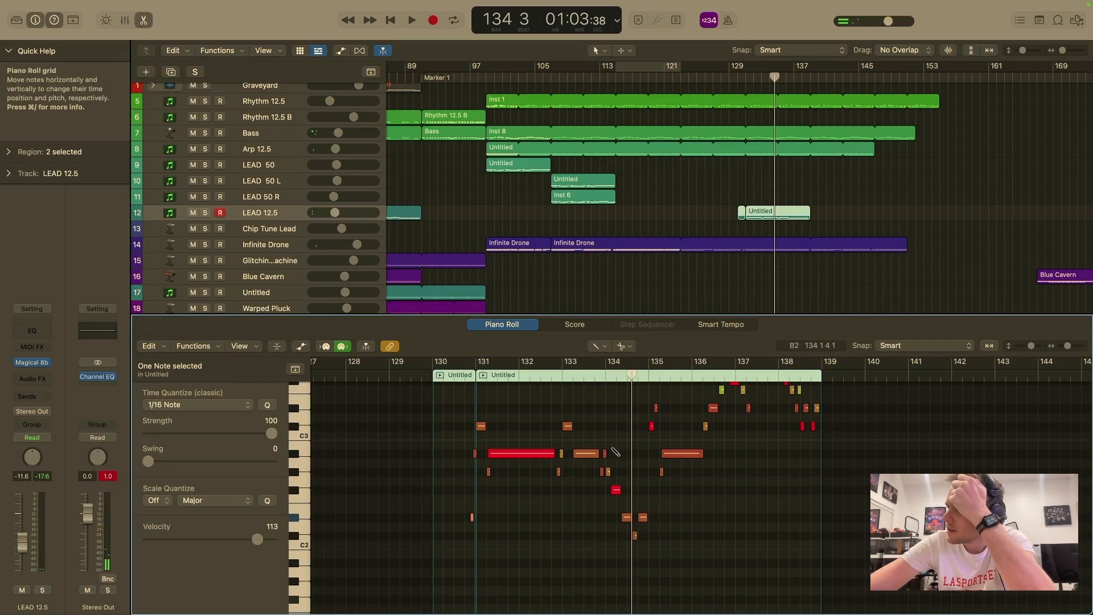
scroll(616, 452, "up", 1)
left_click_drag(615, 508, 616, 499)
left_click(452, 381)
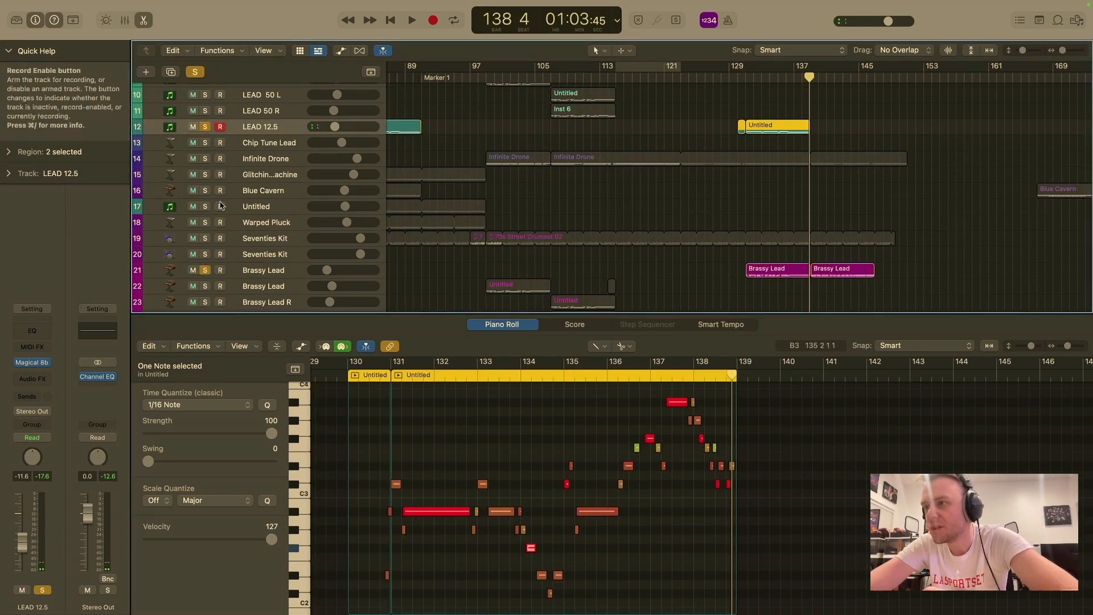
Take Arp 12.5 out of solo and play only LEAD 12.5 and the track 21 Brassy Lead around bar 131.
scroll(221, 205, "up", 3)
scroll(221, 205, "up", 1)
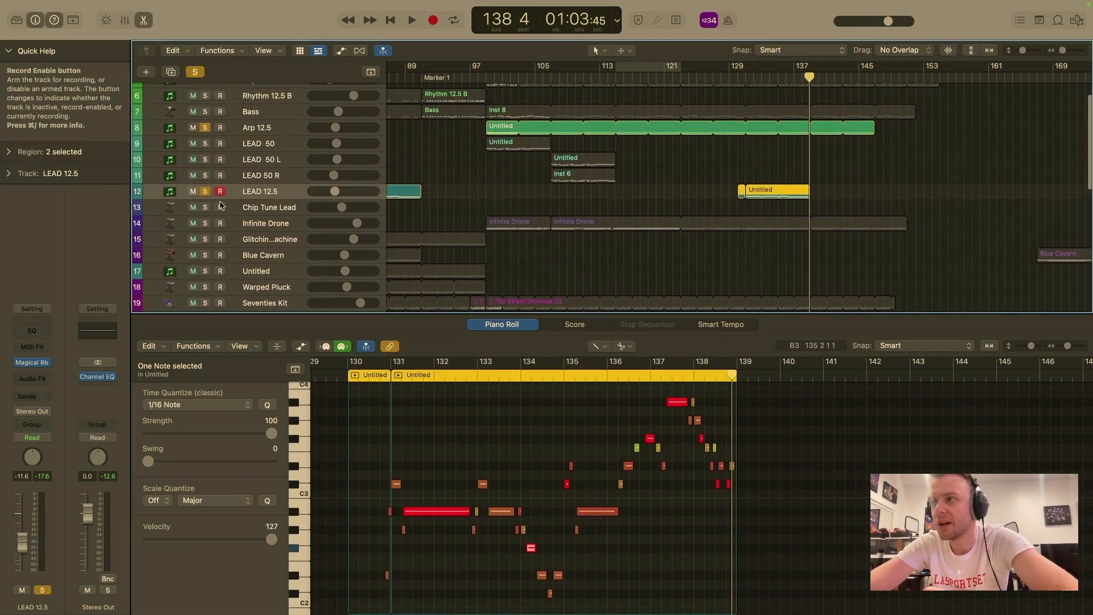
left_click(205, 128)
key("space")
scroll(702, 183, "down", 3)
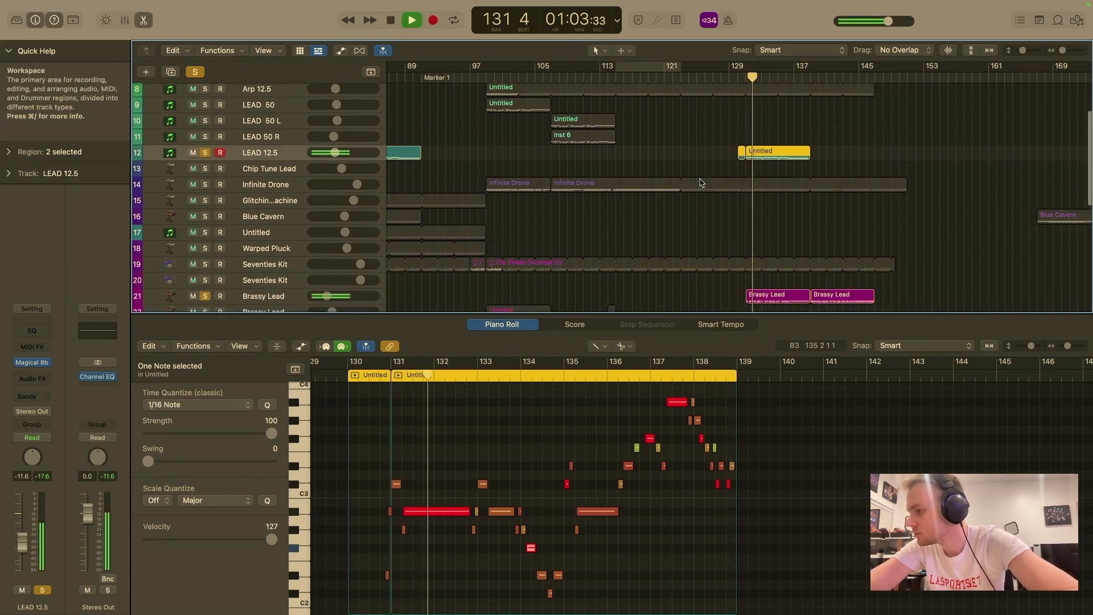
Play LEAD 12.5 and the track 21 Brassy Lead together up to bar 139, and take both out of solo.
scroll(701, 183, "down", 1)
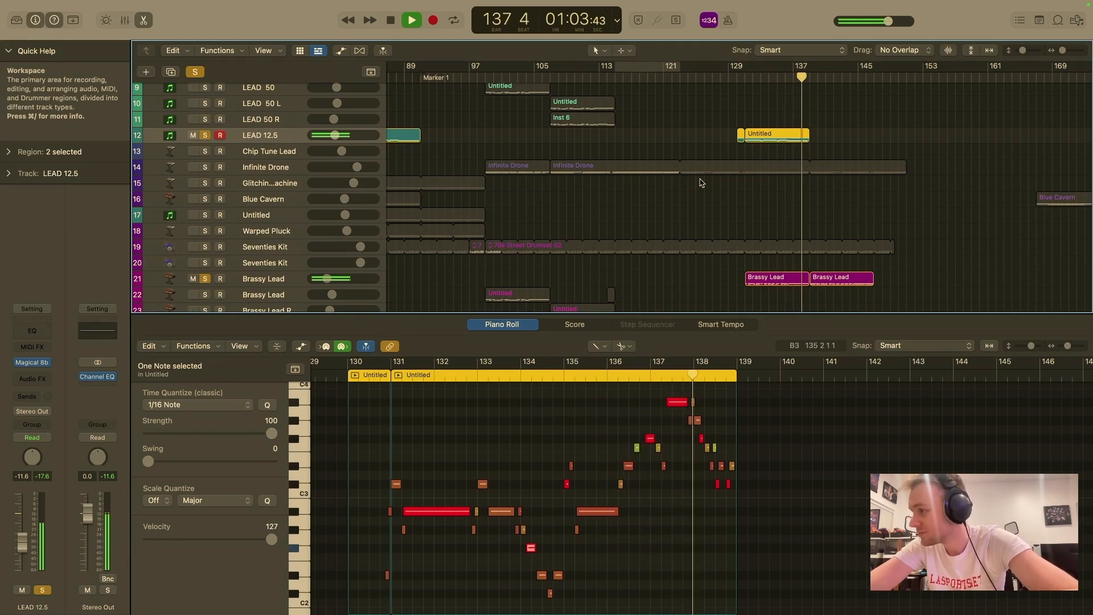
key("space")
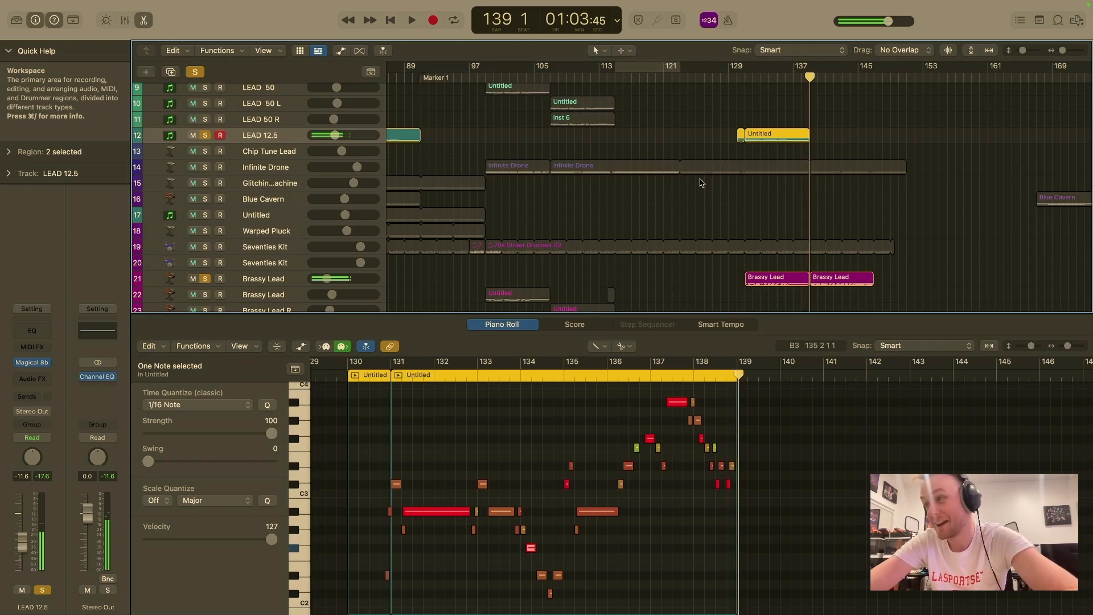
left_click(205, 135)
left_click(206, 279)
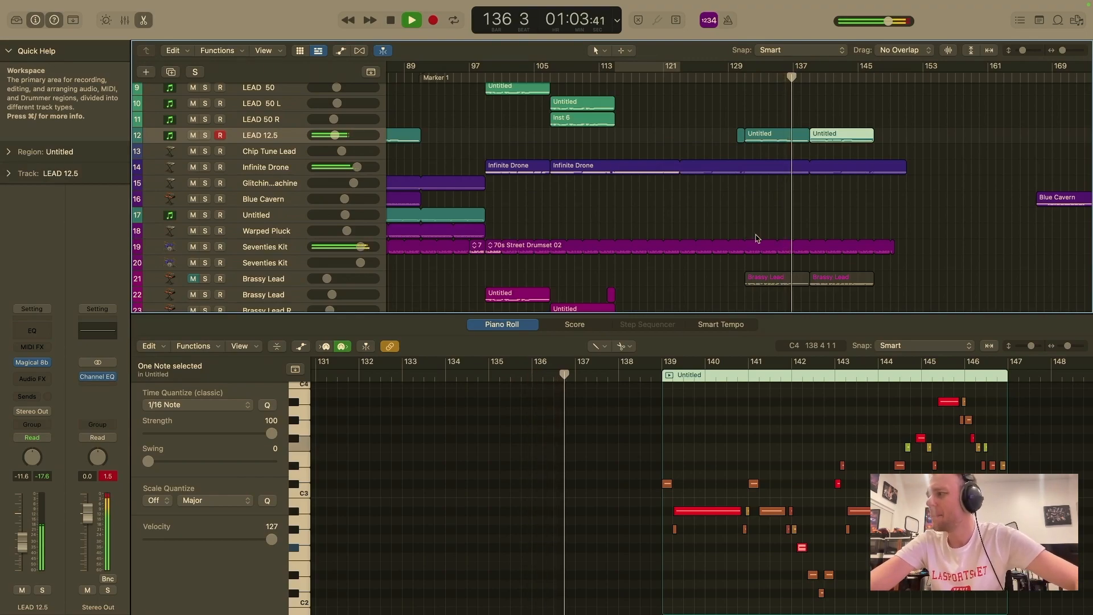
Unmute the track 21 Brassy Lead, lower its volume slightly, and listen to the full mix through bar 146.
left_click(193, 278)
left_click_drag(328, 281, 324, 279)
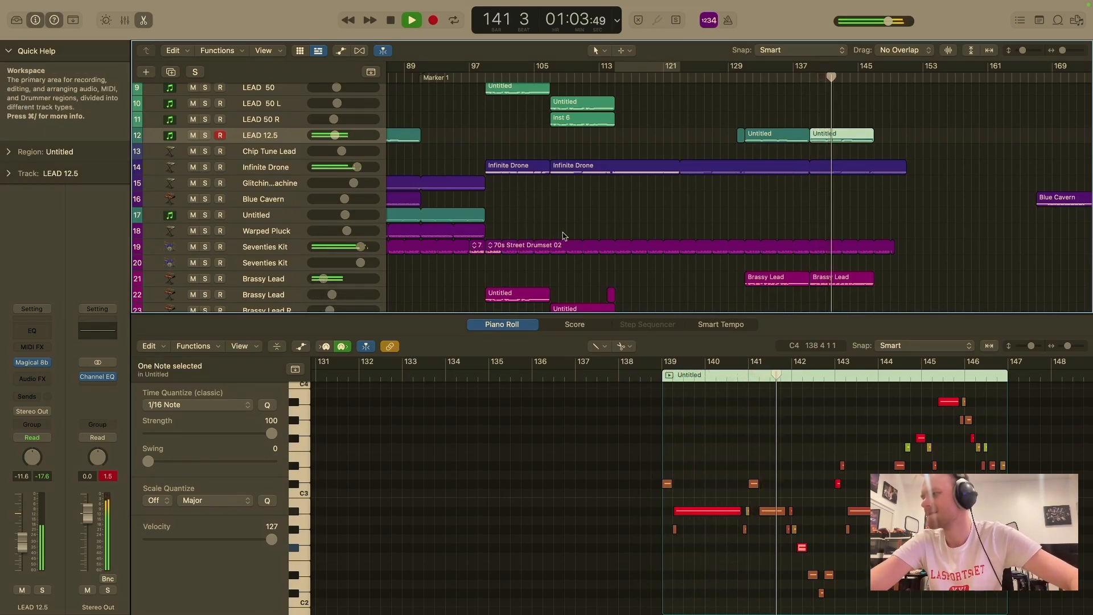
scroll(564, 236, "down", 4)
scroll(564, 236, "up", 3)
scroll(564, 236, "right", 5)
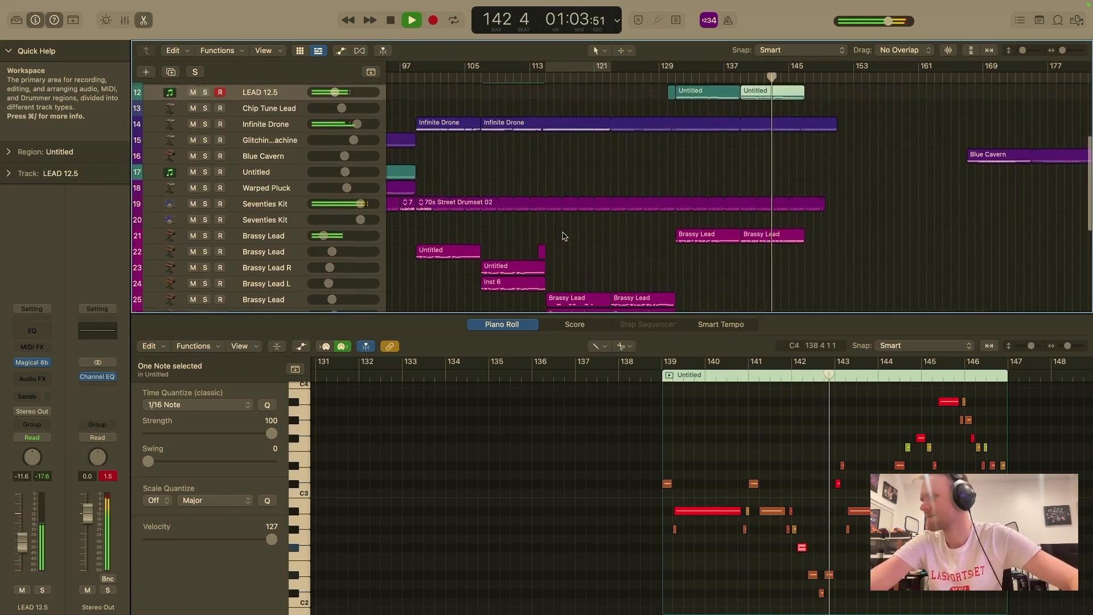
scroll(564, 236, "up", 3)
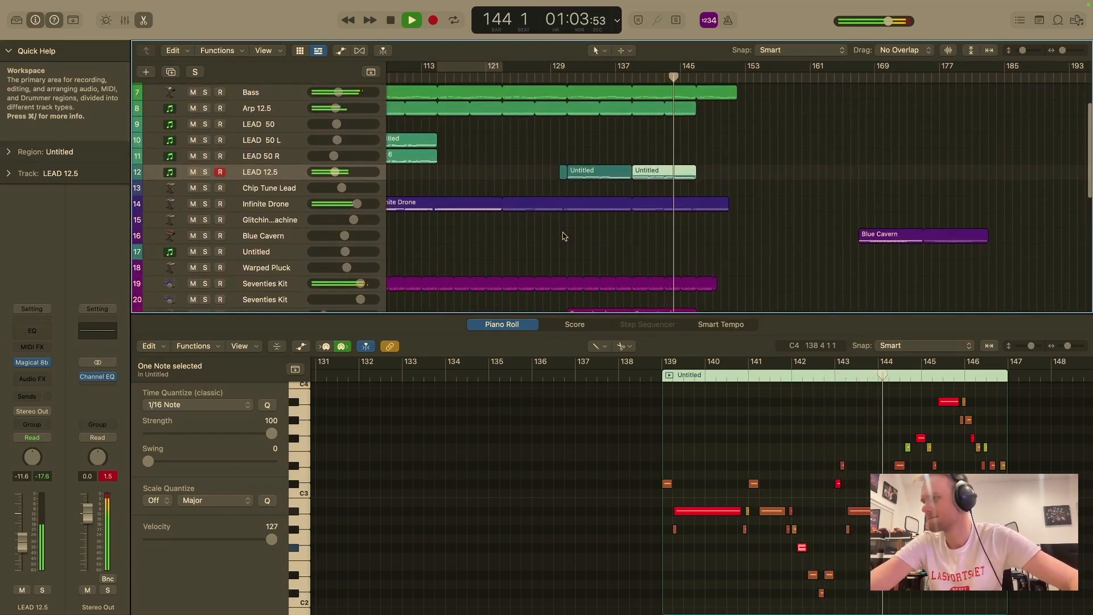
scroll(564, 236, "left", 4)
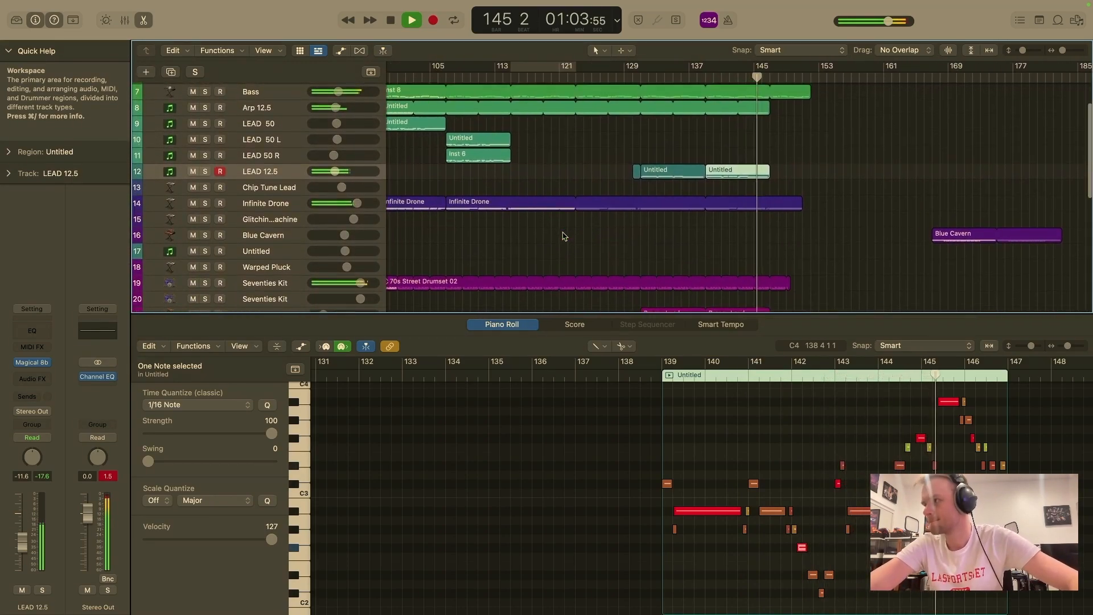
scroll(564, 236, "up", 3)
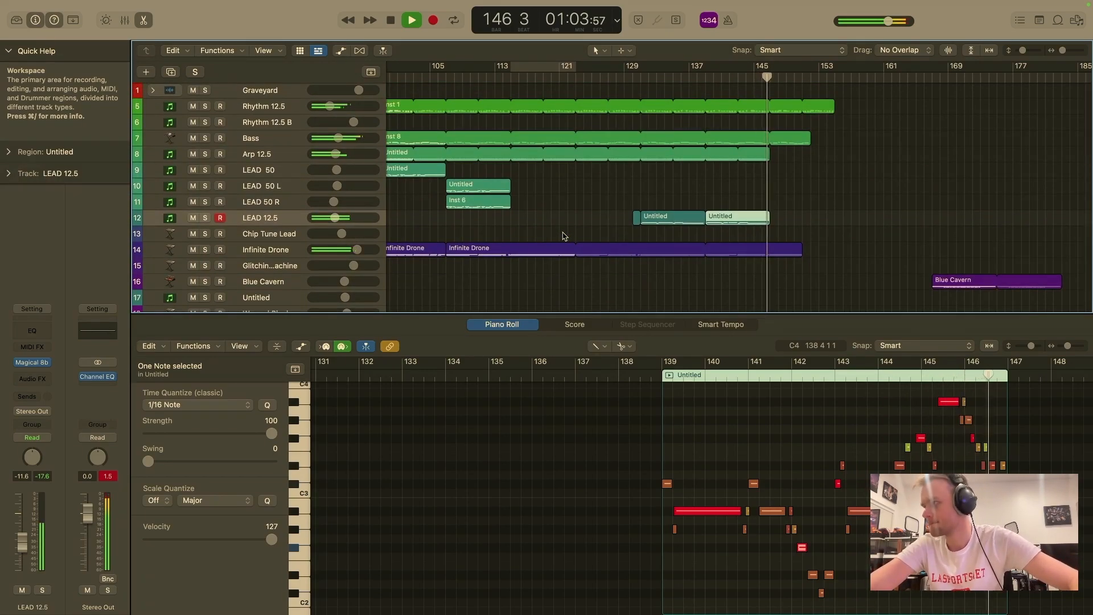
Duplicate the LEAD 12.5 track and move its three melody regions between bars 130 and 147 onto the new track.
left_click(268, 219)
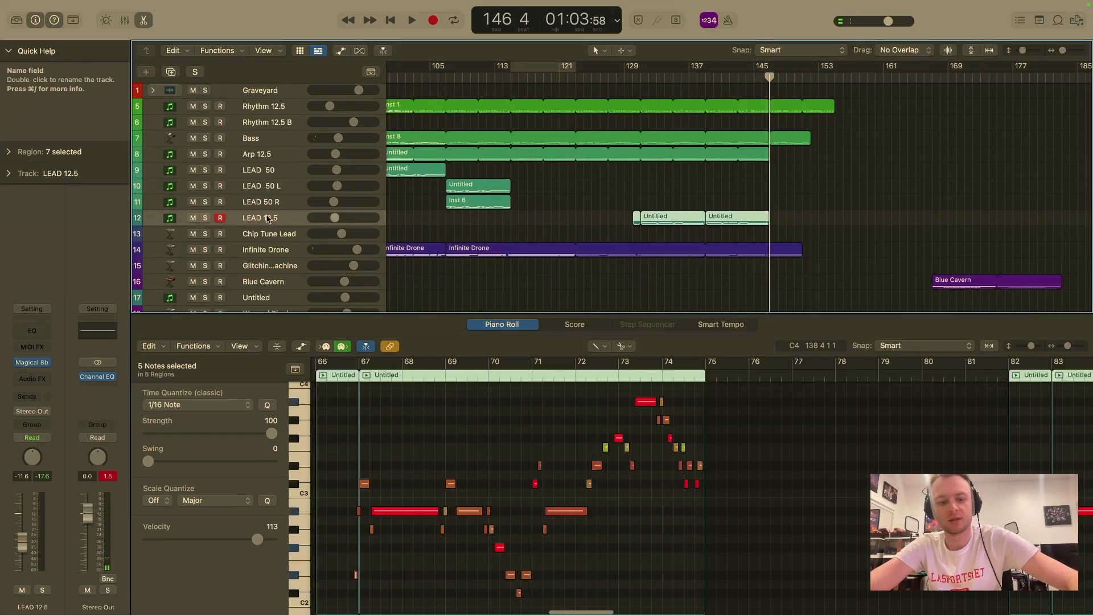
key("super+d")
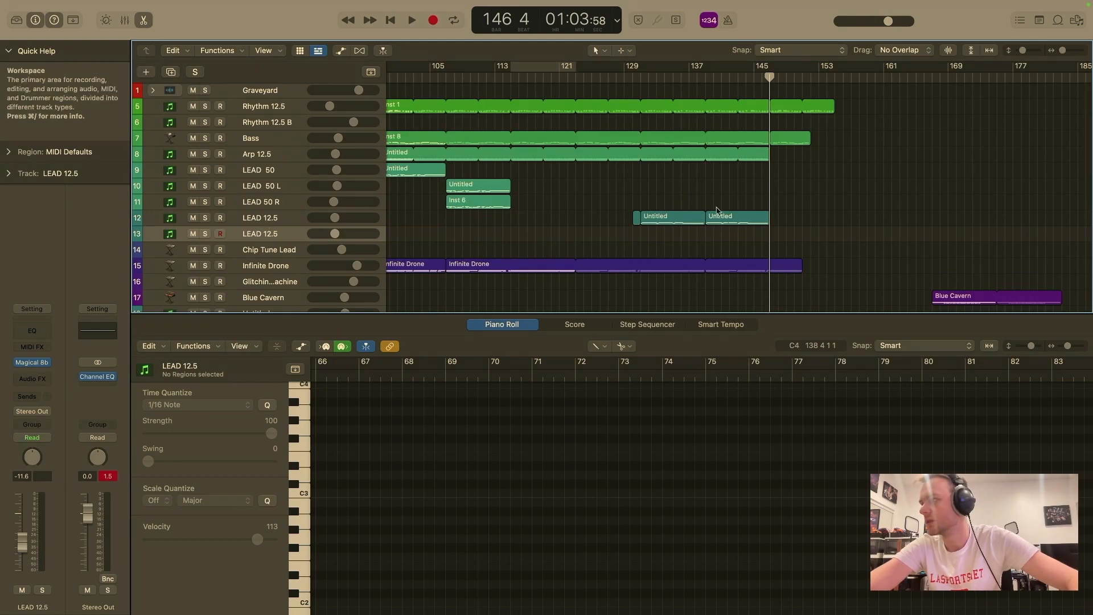
left_click_drag(628, 202, 743, 236)
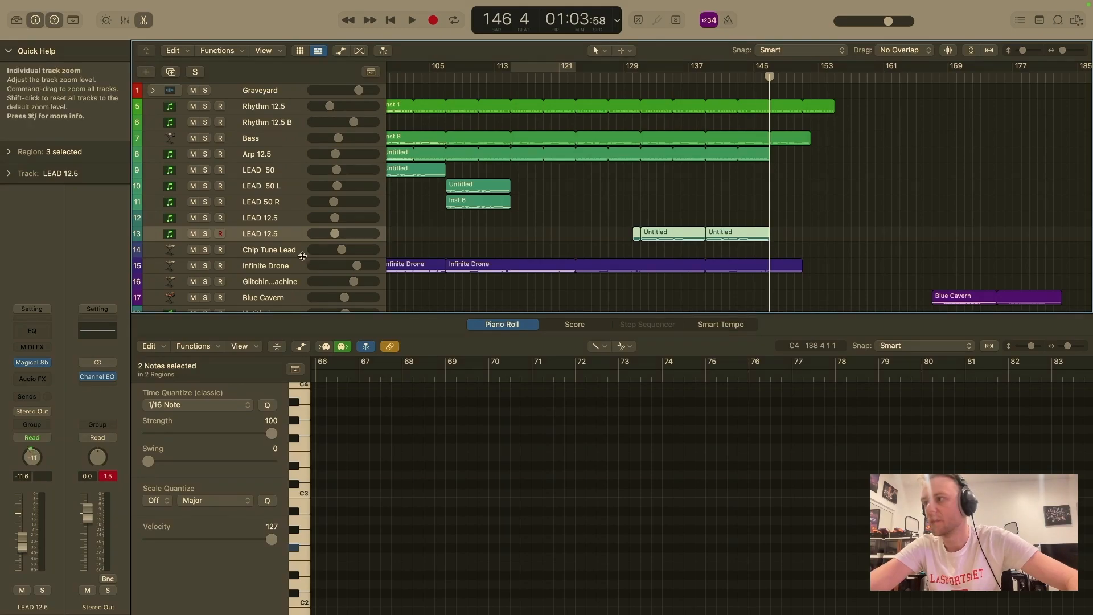
Copy the three melody regions from the new LEAD 12.5 track to LEAD 50 R at bar 130 and play them together.
left_click(294, 205)
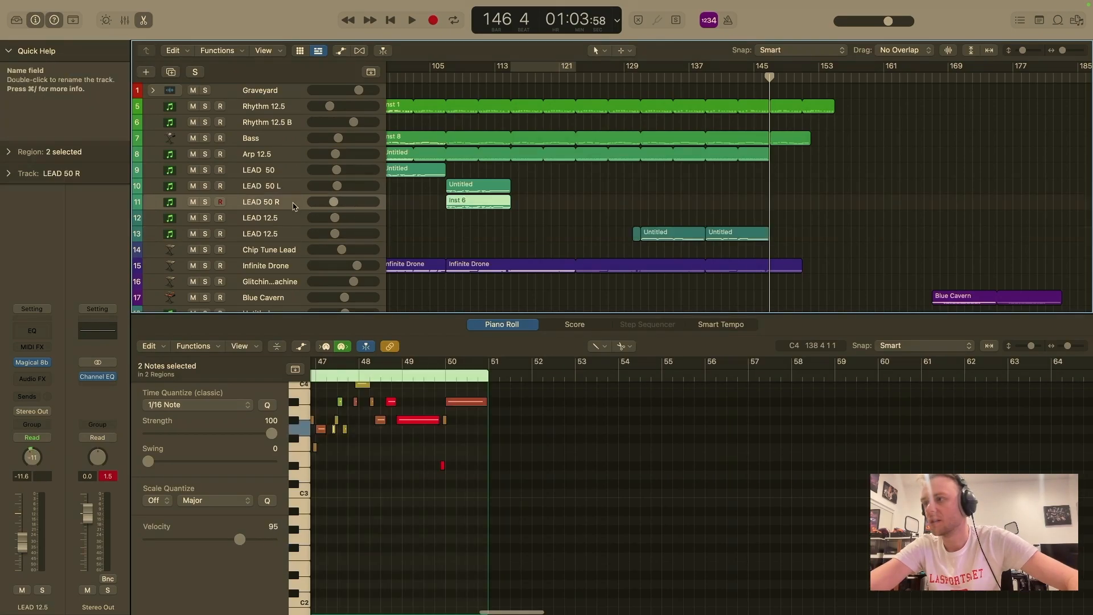
left_click(282, 236)
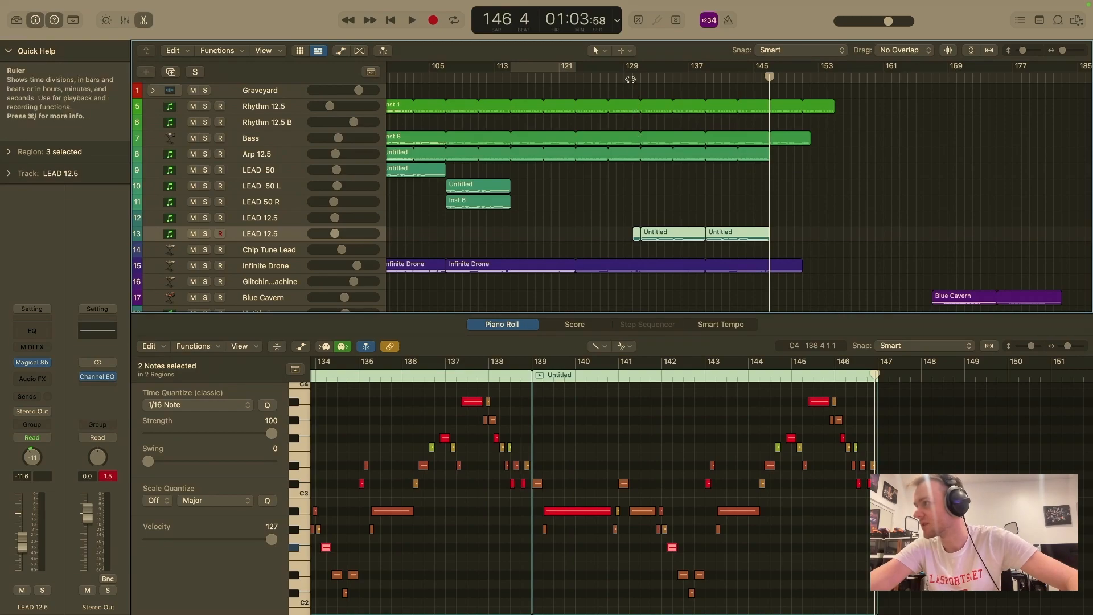
left_click(272, 205)
key("super+v")
key("space")
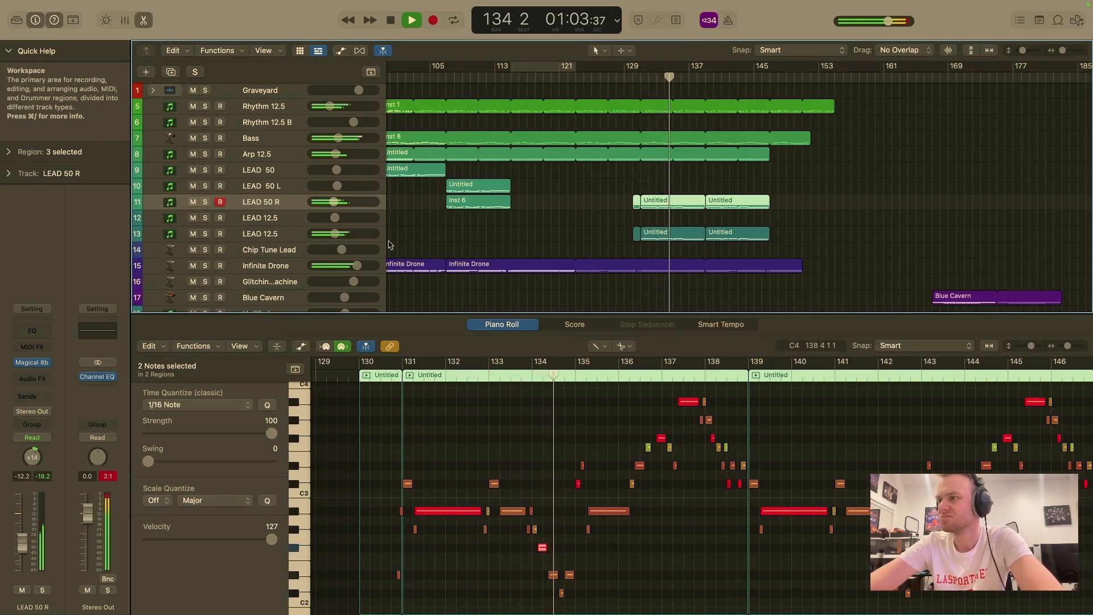
key("space")
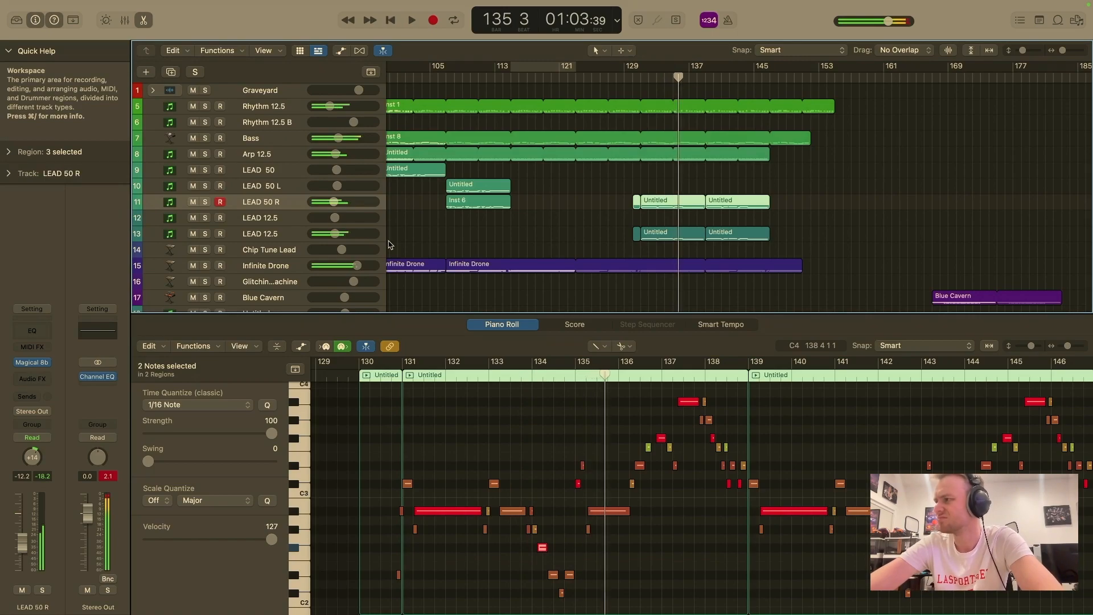
Transpose all notes in the pasted LEAD 50 R regions up one octave and play from bar 130.
left_click(604, 510)
key("super+a")
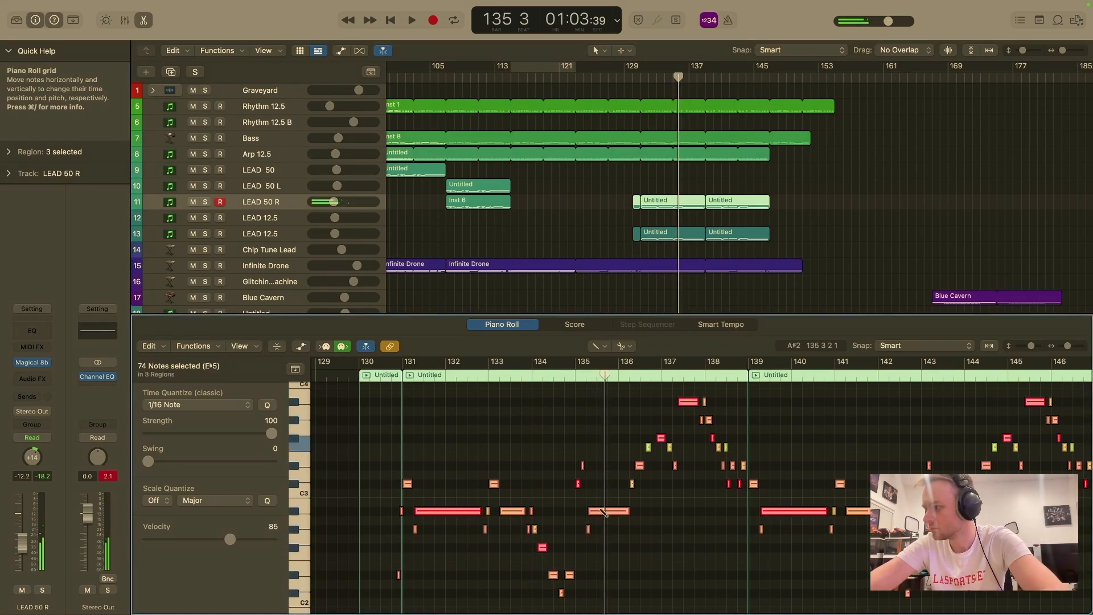
left_click_drag(604, 511, 605, 401)
left_click(632, 80)
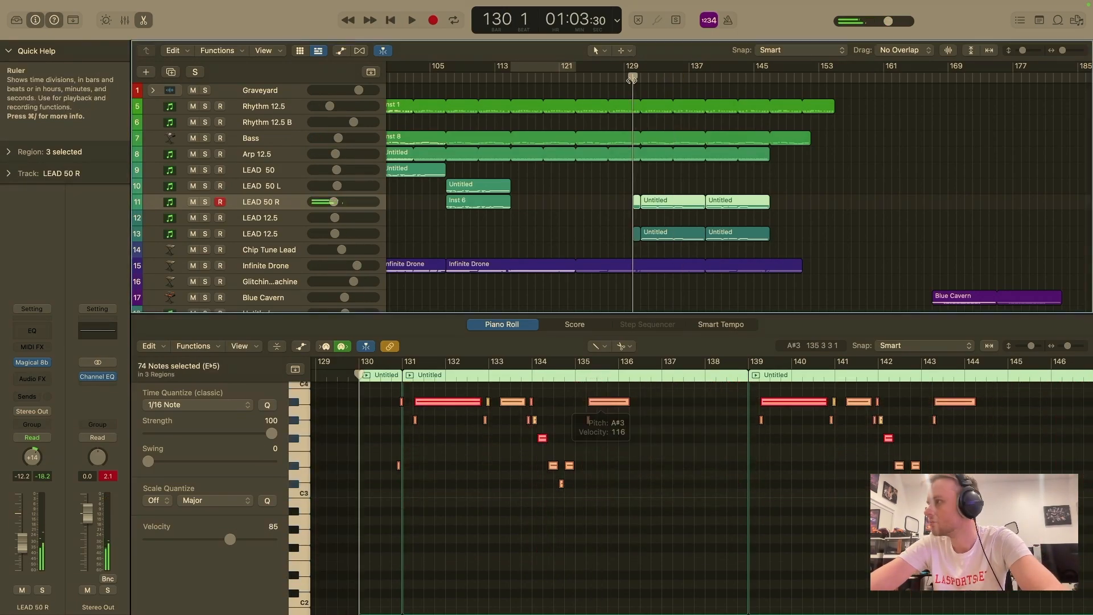
key("space")
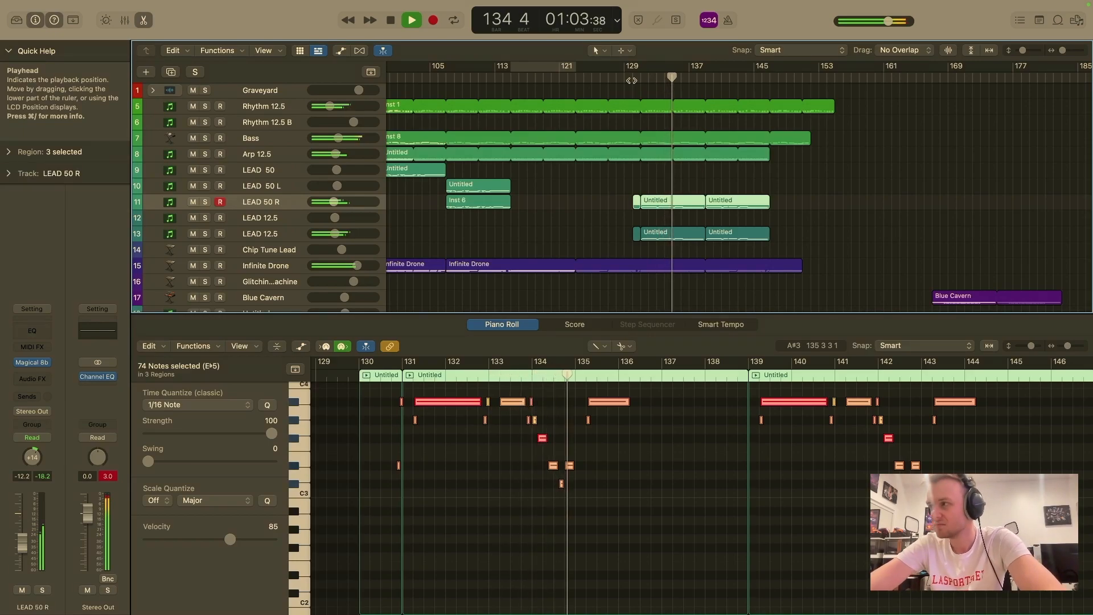
Select the LEAD 50 R2 and LEAD 12.5 L tracks in turn to compare their channel settings and notes.
scroll(596, 183, "down", 3)
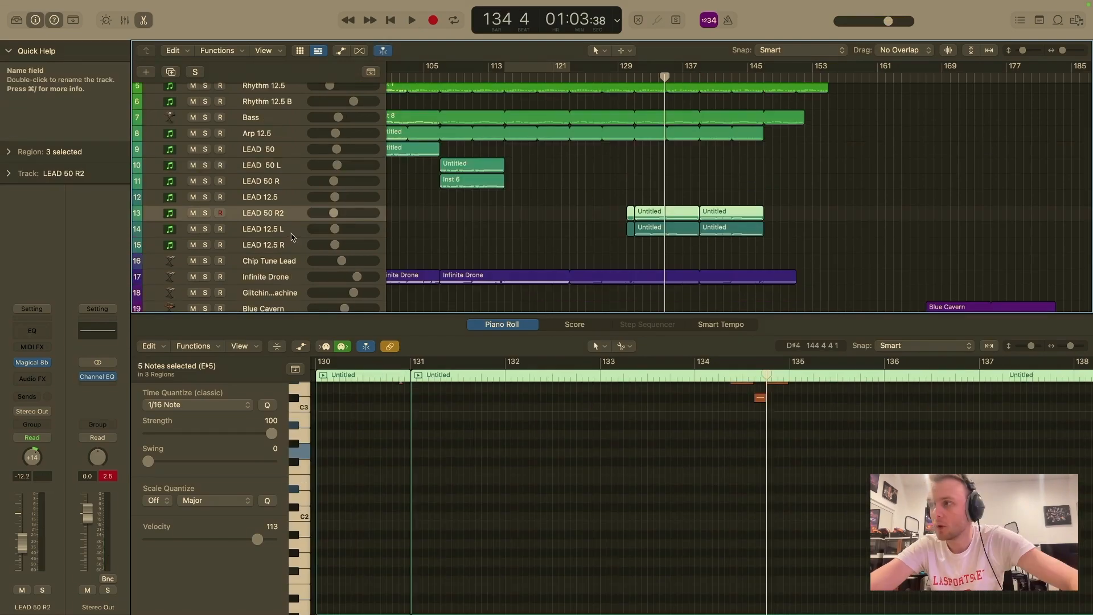
left_click(291, 235, "shift")
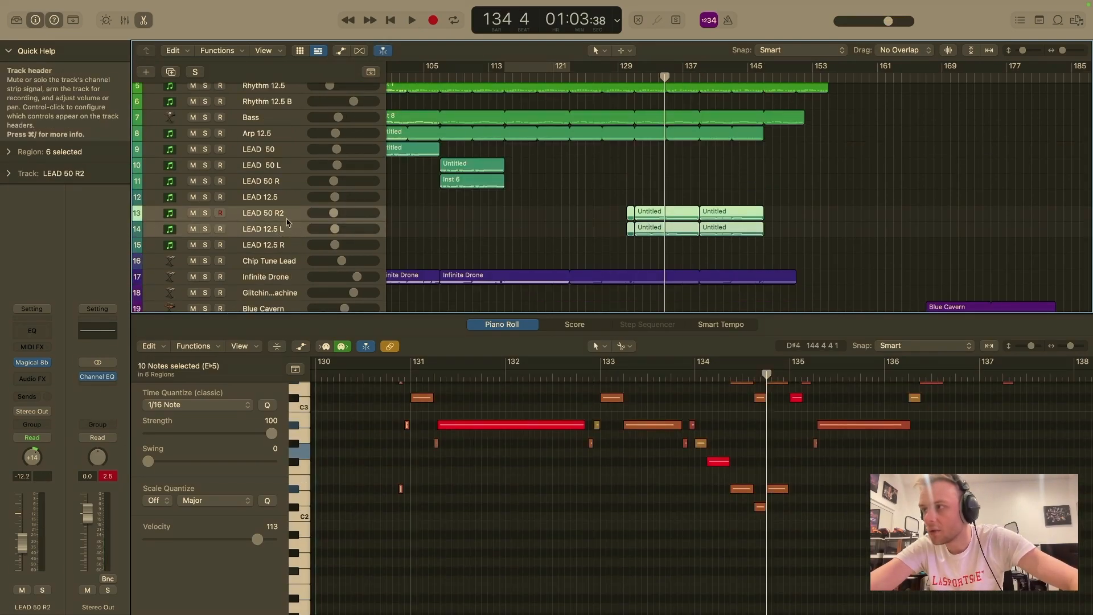
left_click(289, 229)
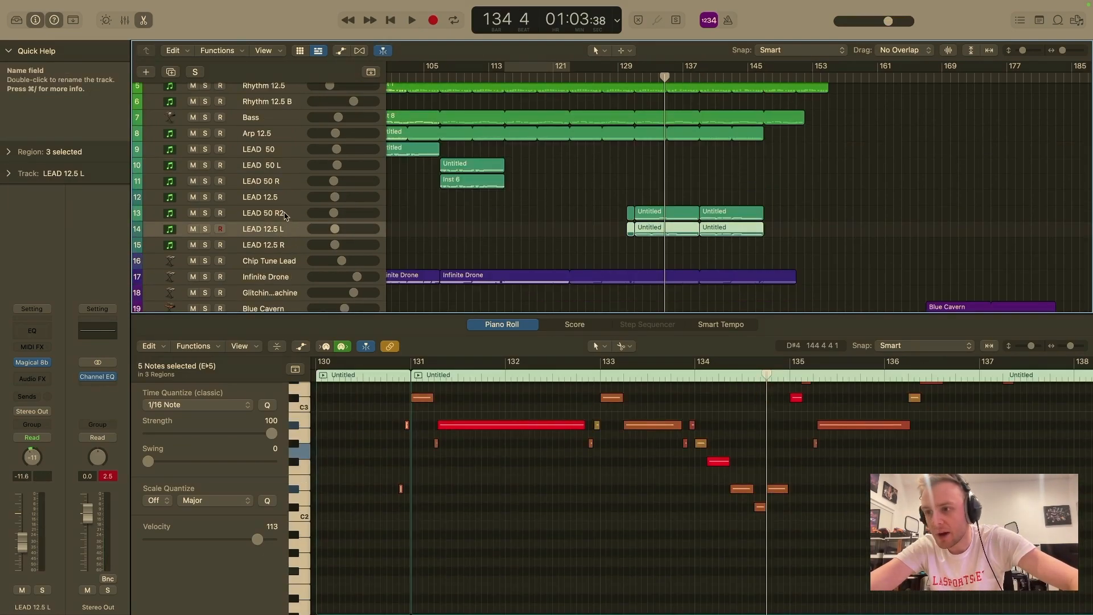
left_click(286, 216)
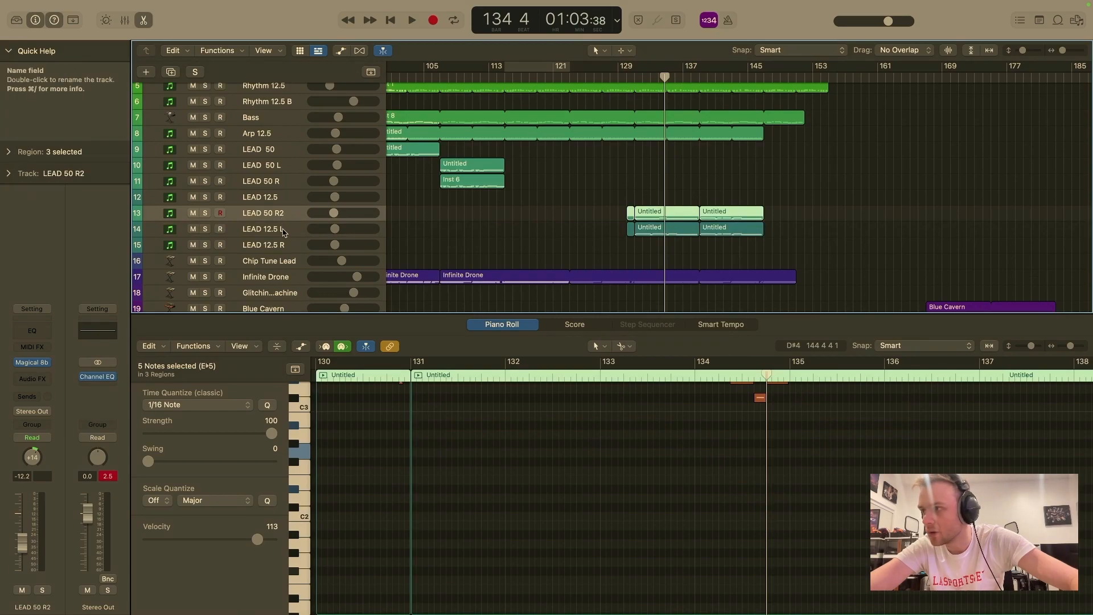
left_click(282, 233)
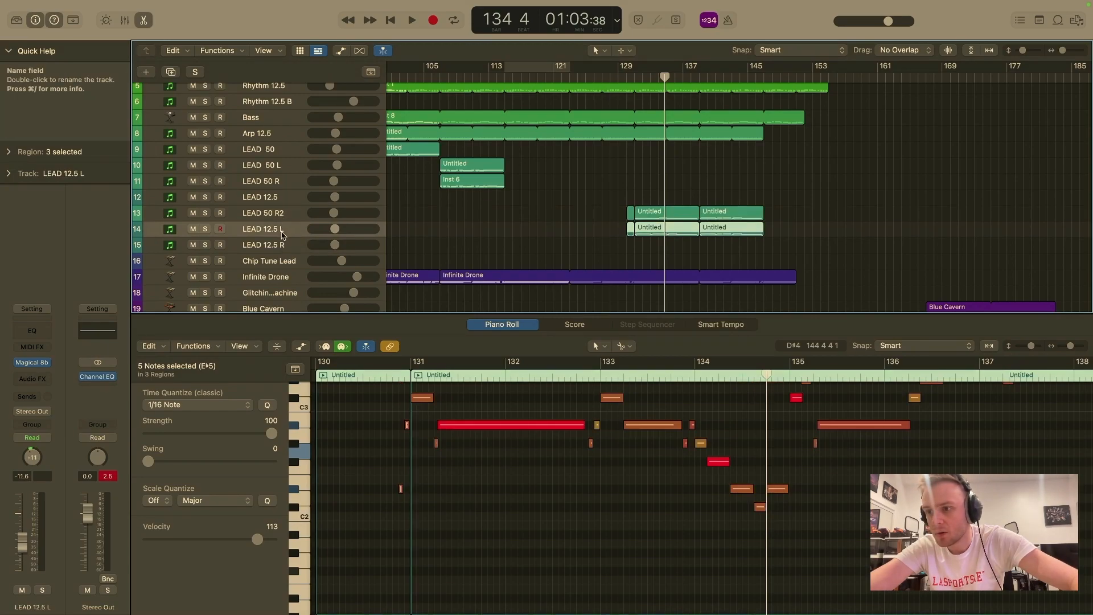
left_click(281, 217)
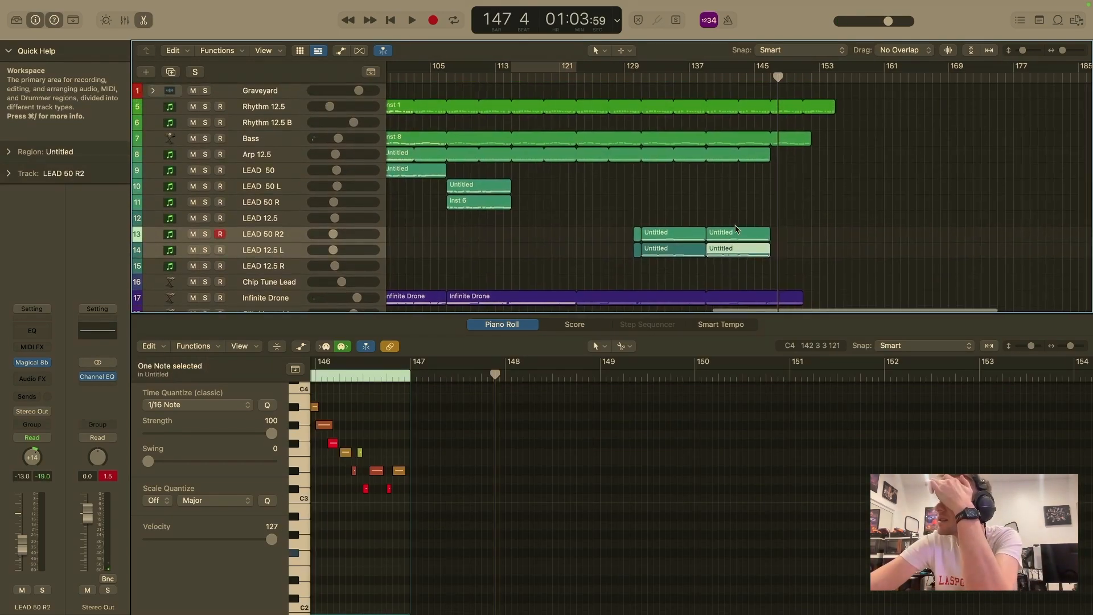
Turn on vertical auto zoom for the tracks and play the arrangement from bar 51.
scroll(737, 229, "down", 3)
scroll(736, 230, "down", 5)
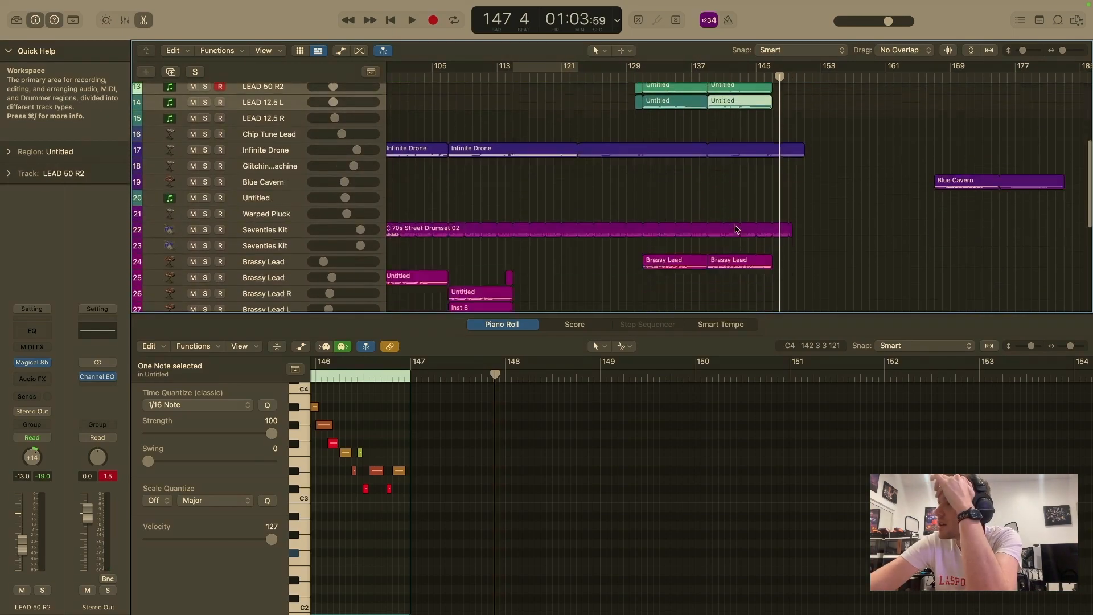
left_click(971, 51)
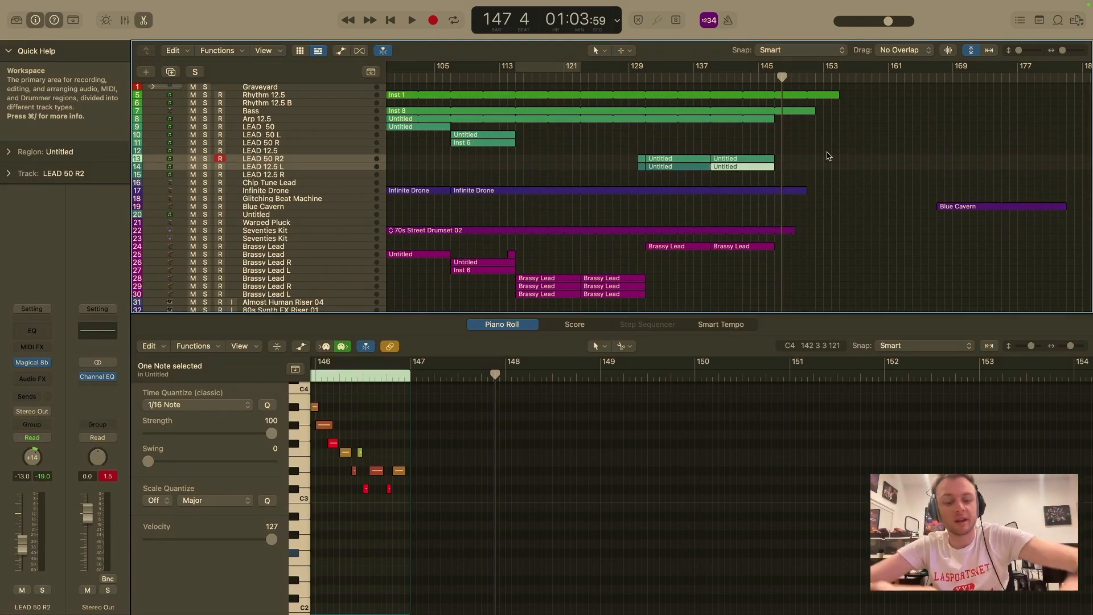
scroll(686, 172, "left", 10)
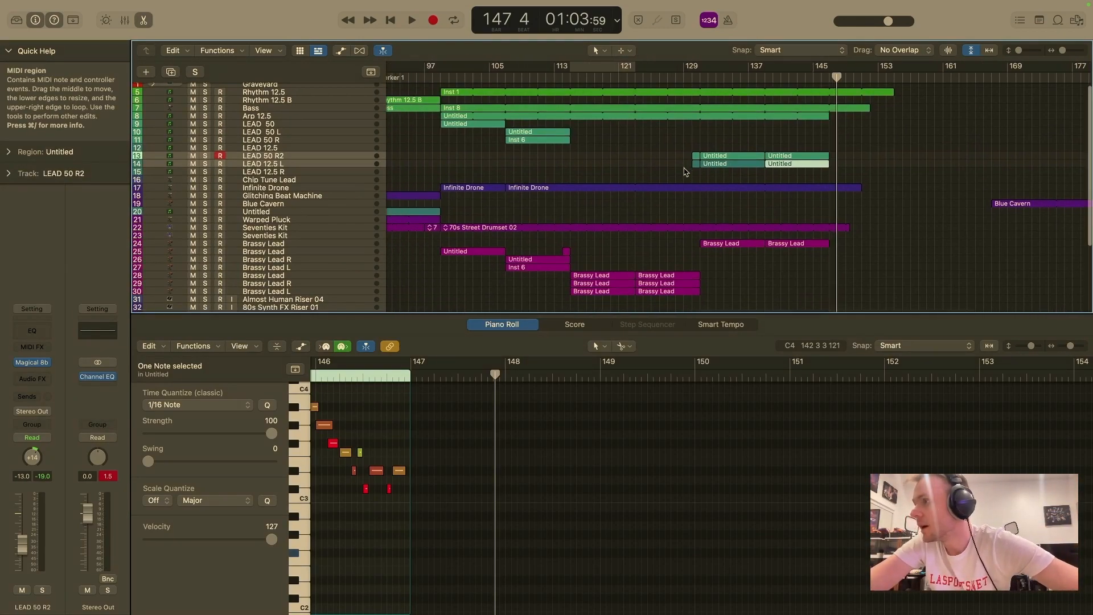
scroll(686, 172, "left", 5)
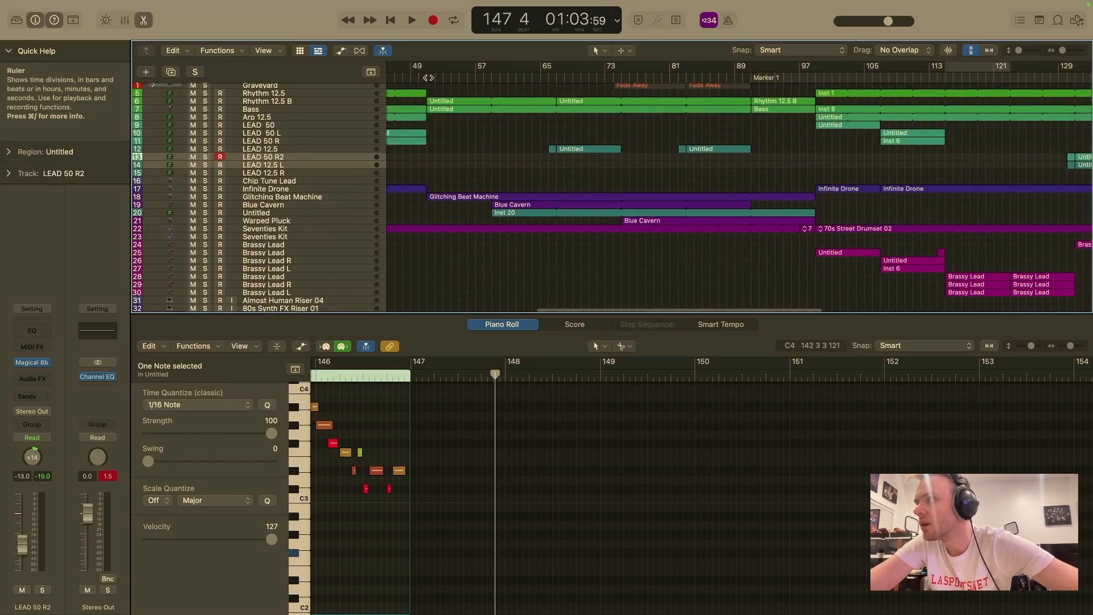
left_click(427, 78)
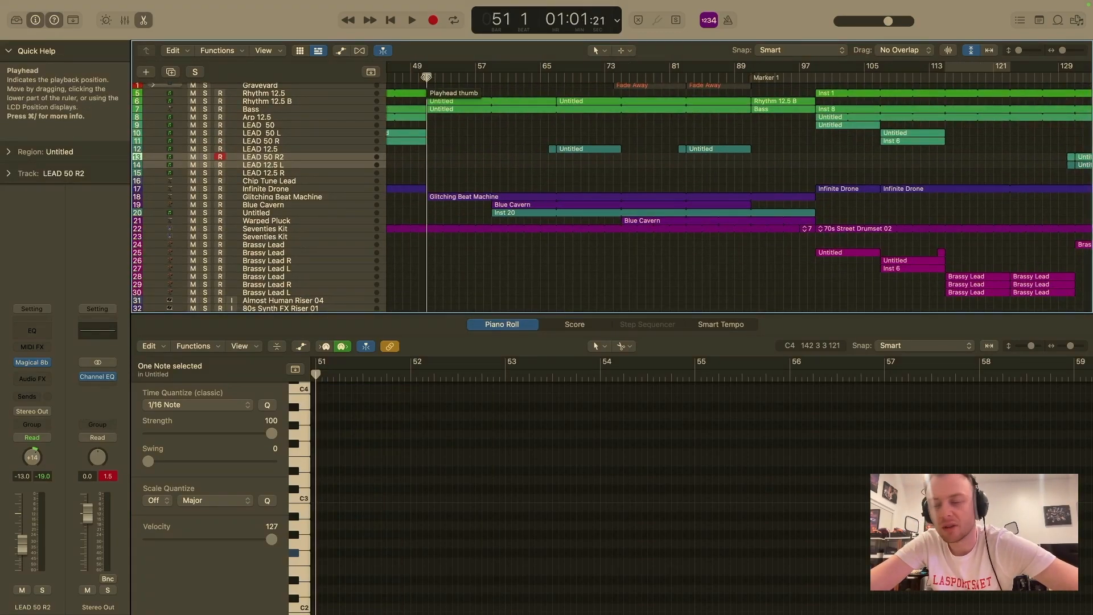
key("space")
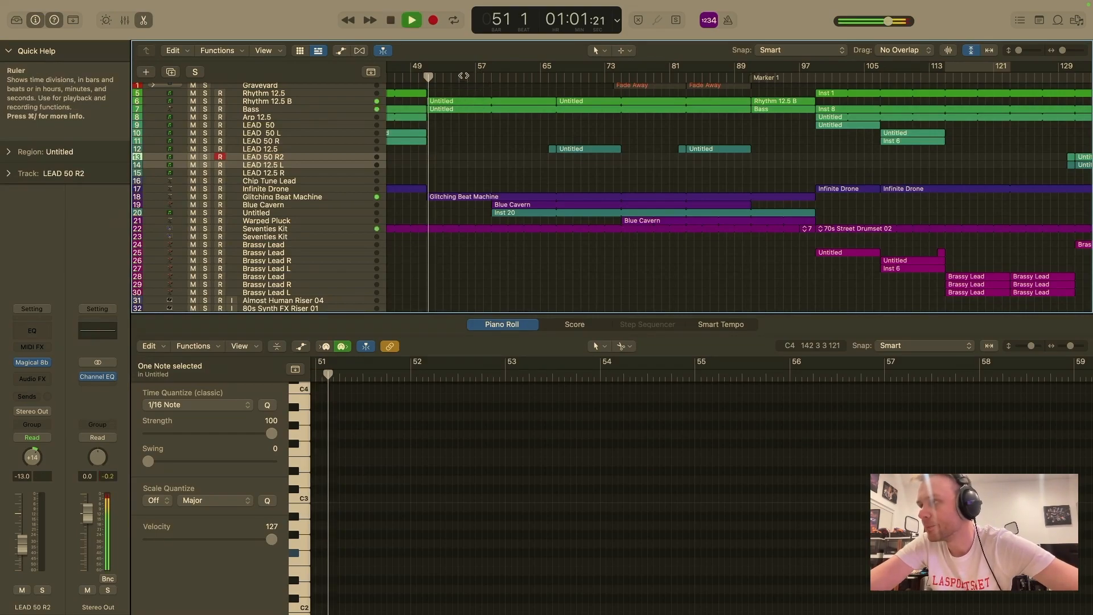
Solo the track 19 Blue Cavern, the track 20 Inst 20 part and Warped Pluck in turn to hear each alone.
left_click(205, 205)
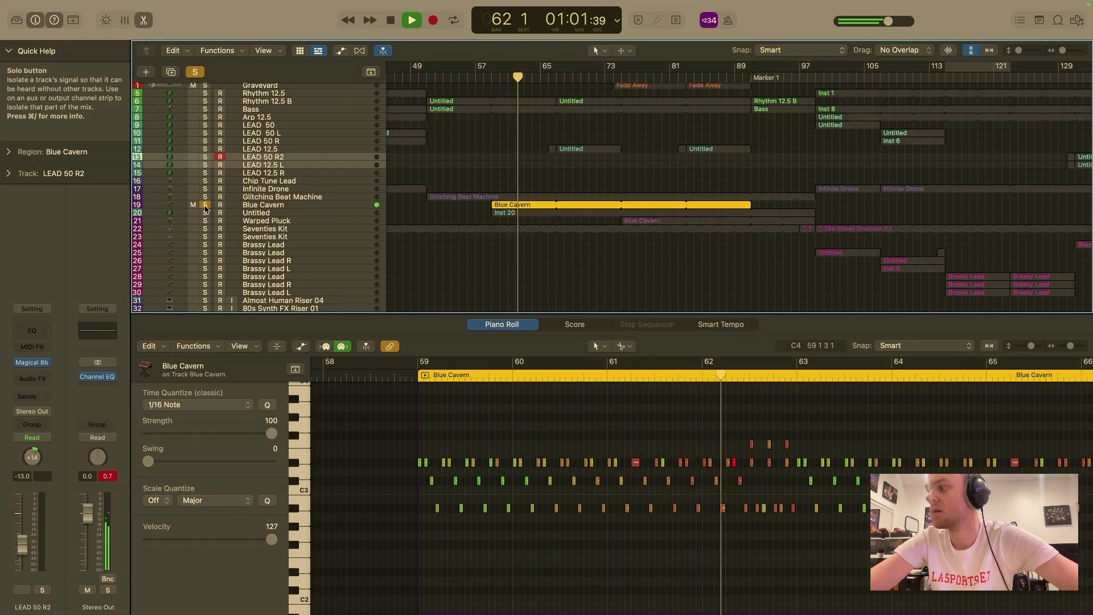
left_click(205, 212)
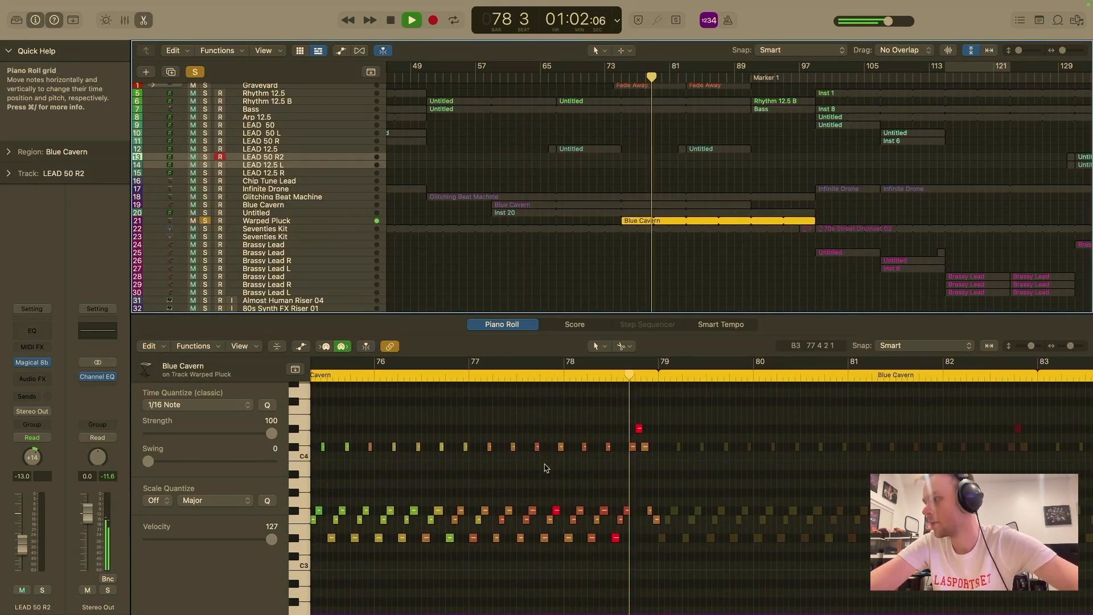
key("space")
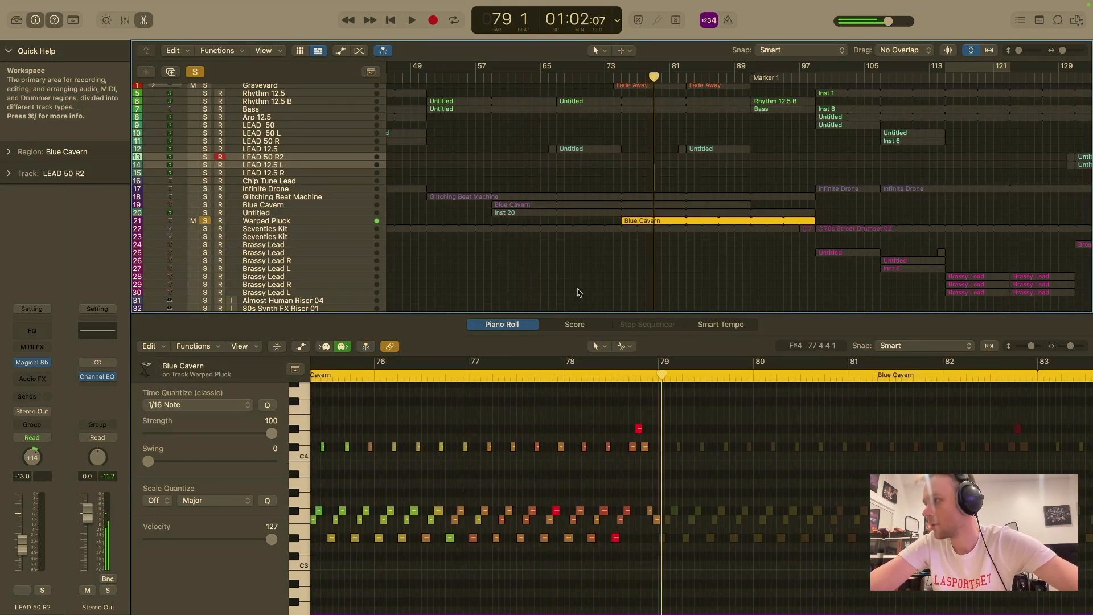
Add tracks 19 and 20 to the soloed Warped Pluck and play all three together from bar 75.
left_click(205, 212)
left_click(205, 205)
left_click(621, 76)
key("space")
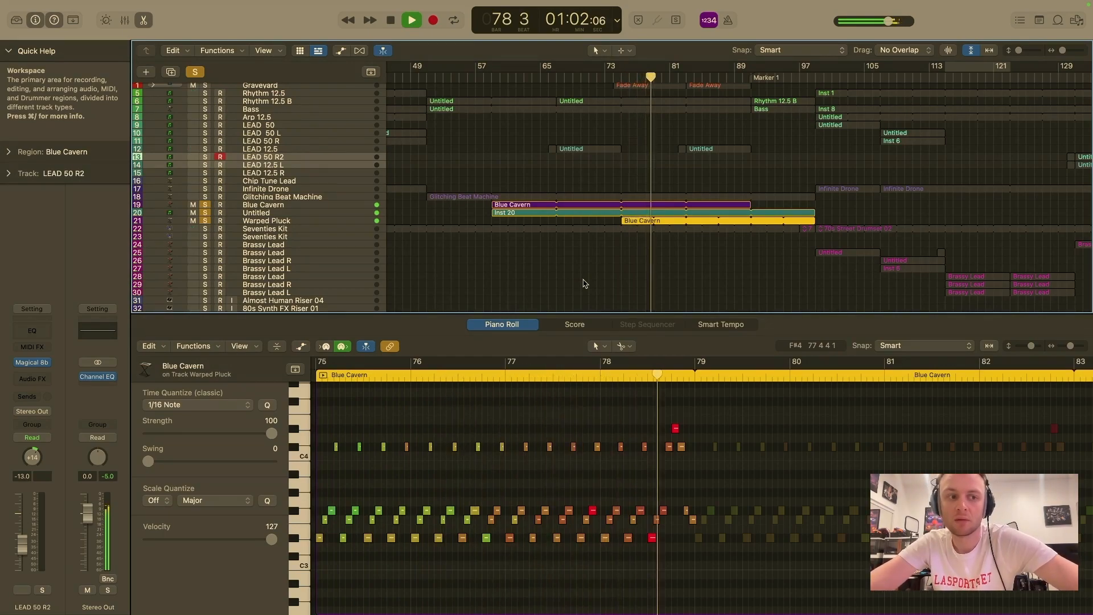
key("space")
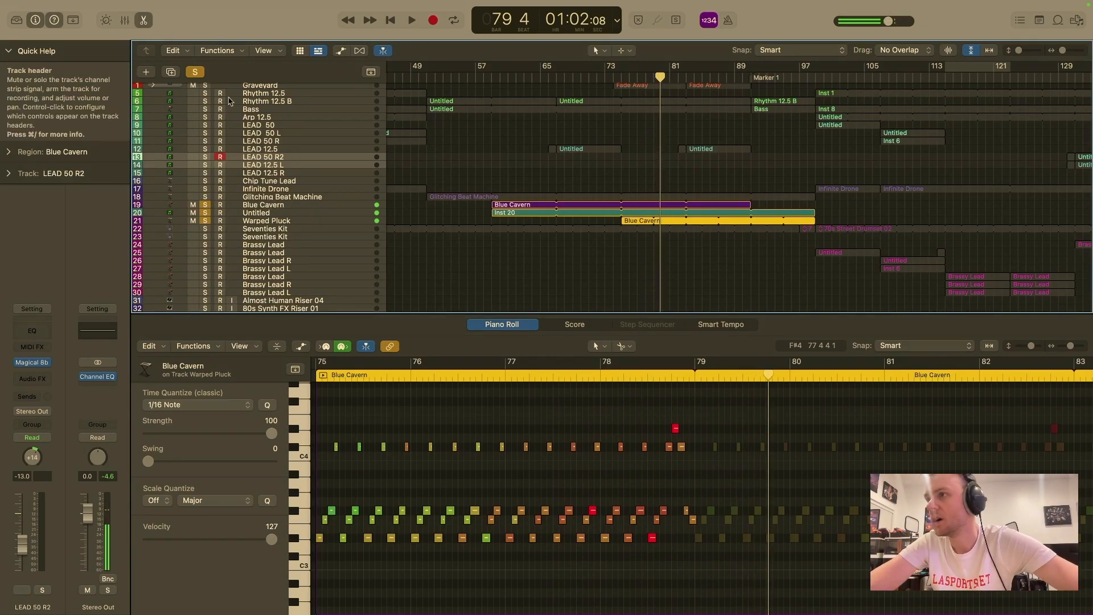
Clear all solos and play the full mix from bar 75, briefly soloing Glitching Beat Machine along the way.
left_click(195, 72)
left_click(615, 72)
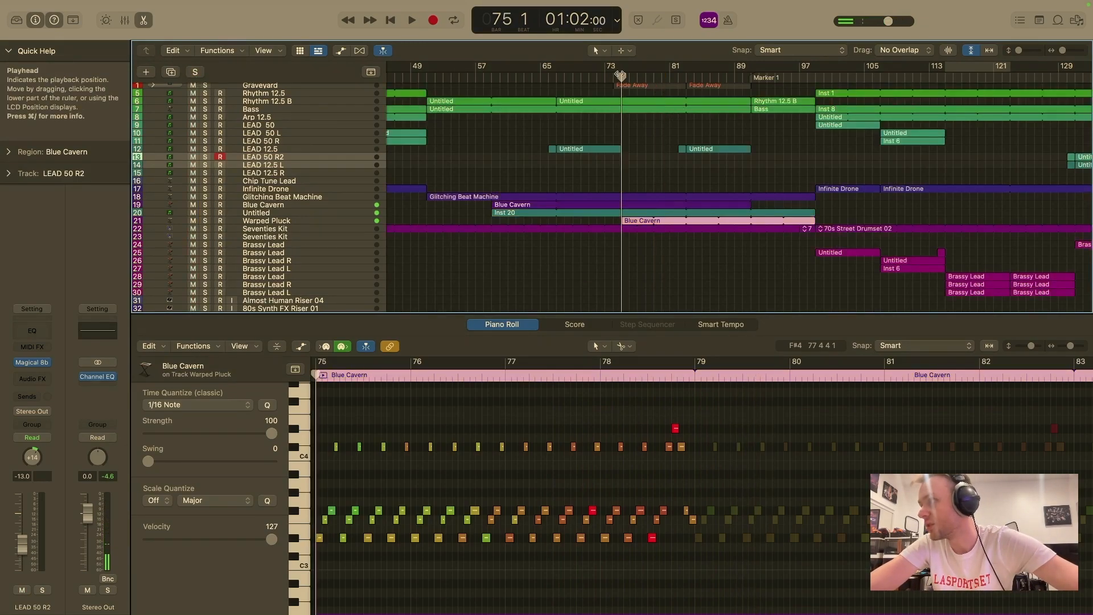
key("space")
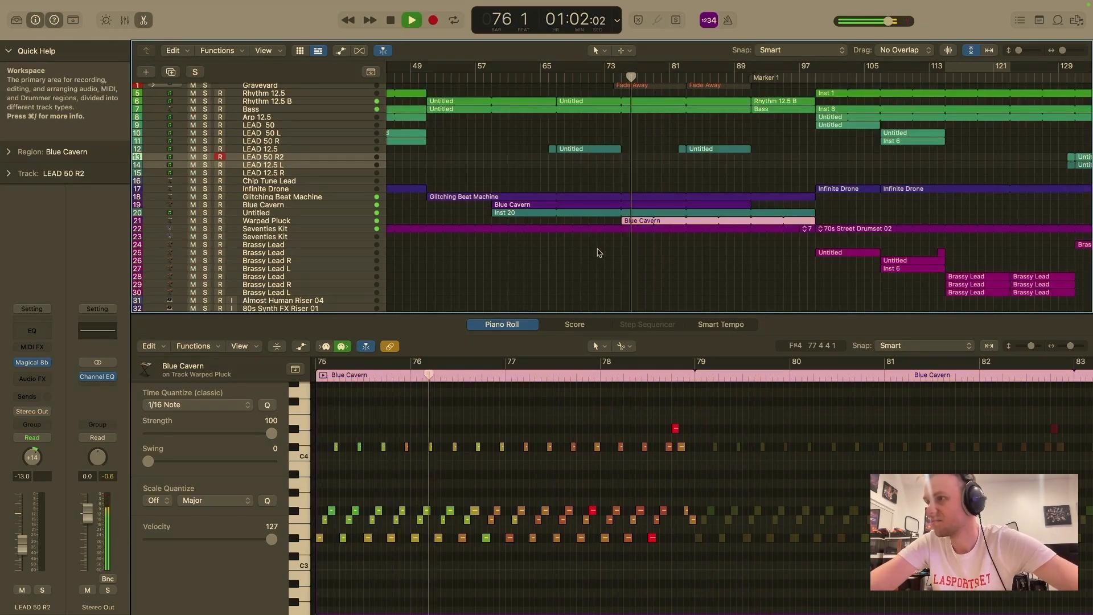
left_click(205, 197)
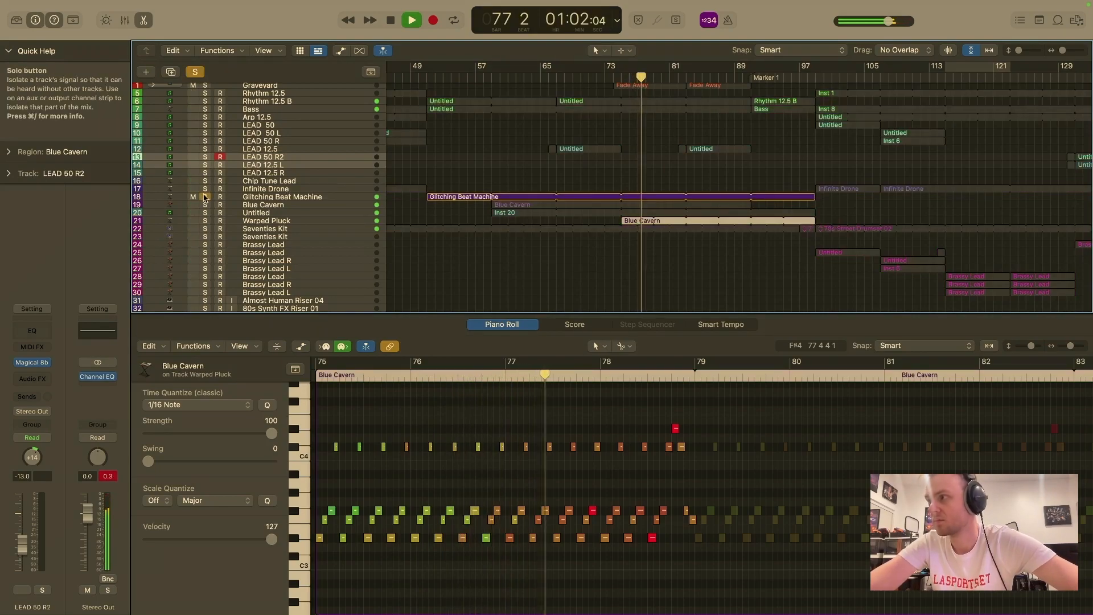
left_click(205, 197)
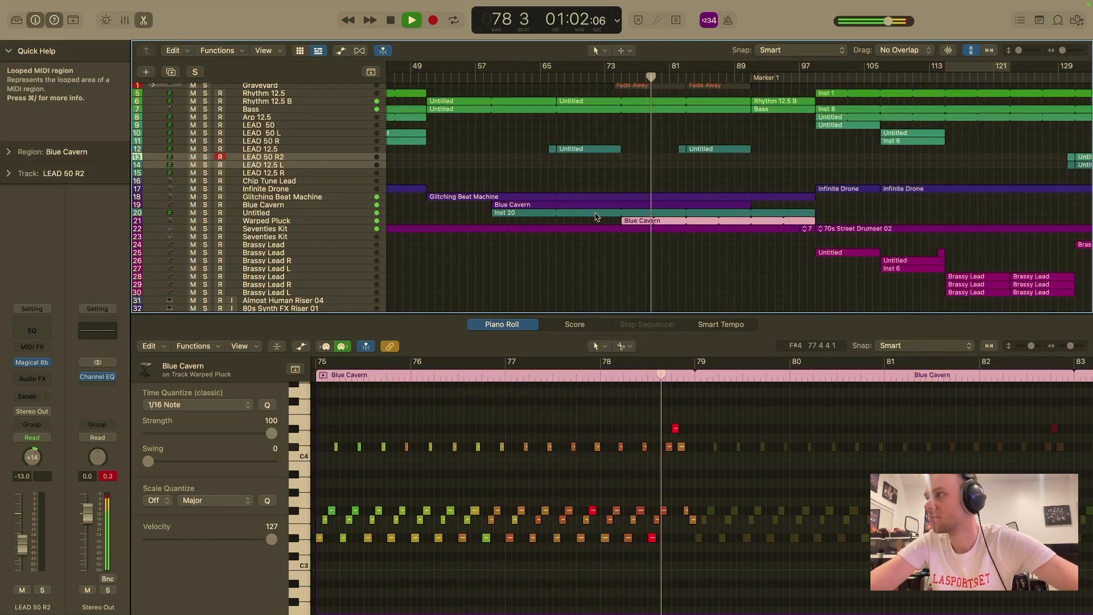
scroll(596, 217, "right", 5)
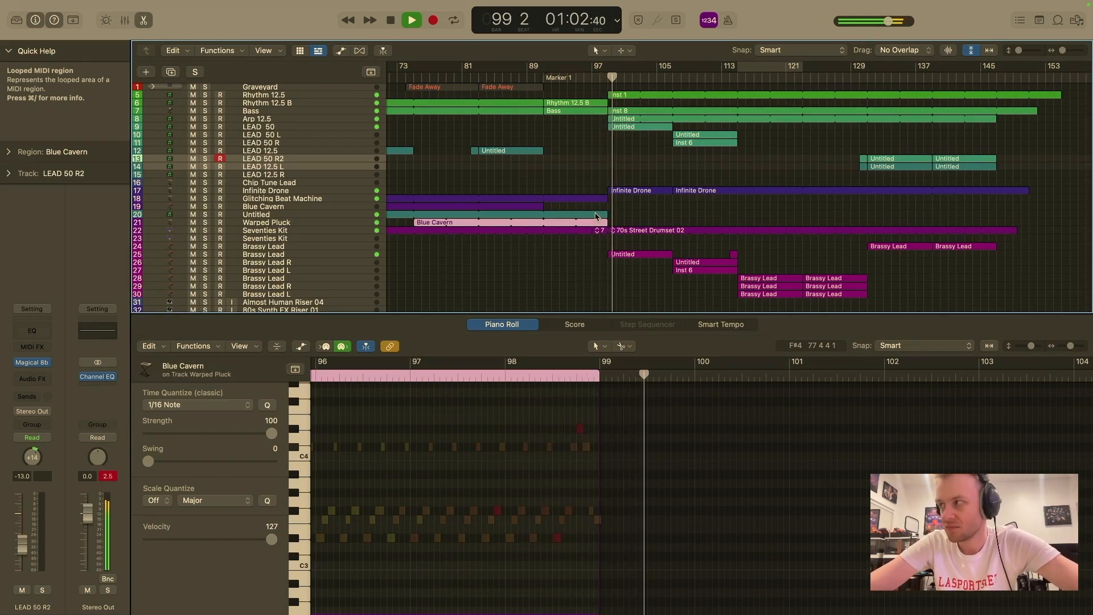
key("space")
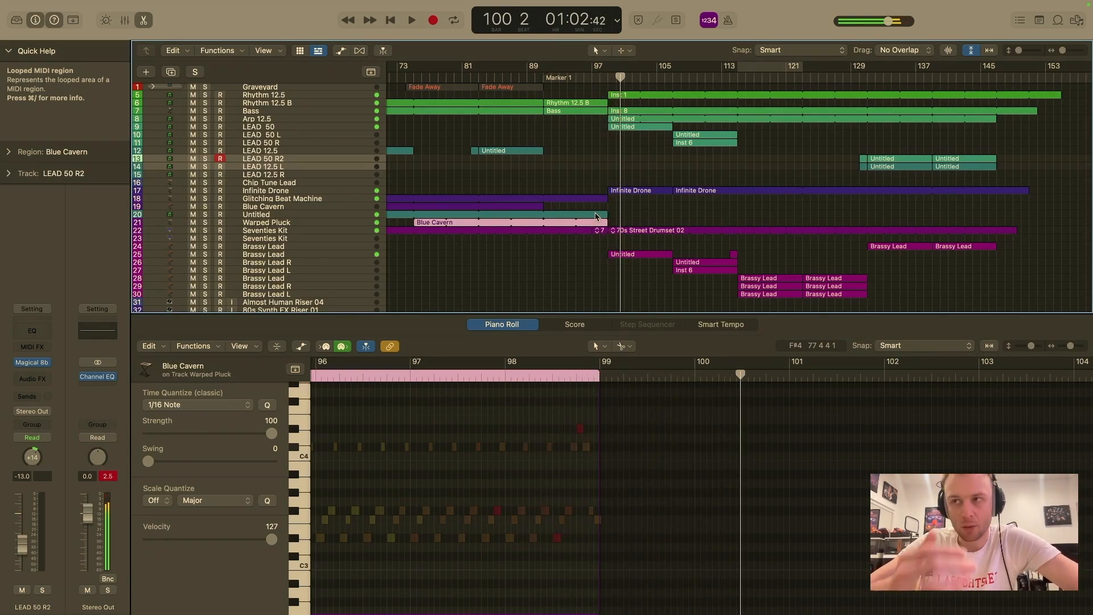
Compare the transition at Marker 1, bar 91, with the passage leading into bar 131 by playing each.
left_click(543, 77)
key("space")
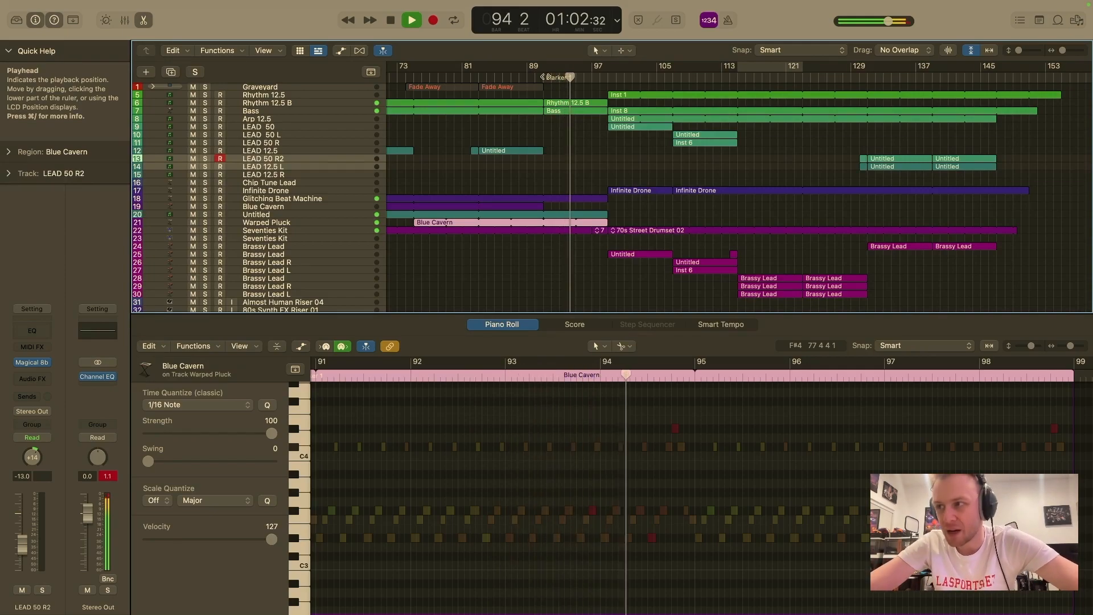
key("space")
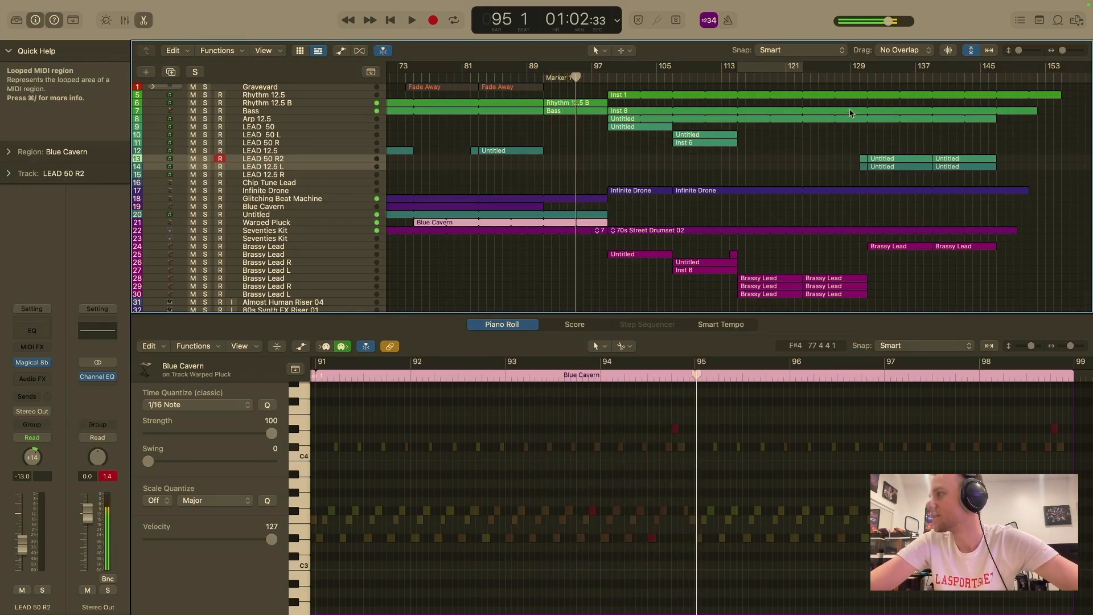
double_click(837, 80)
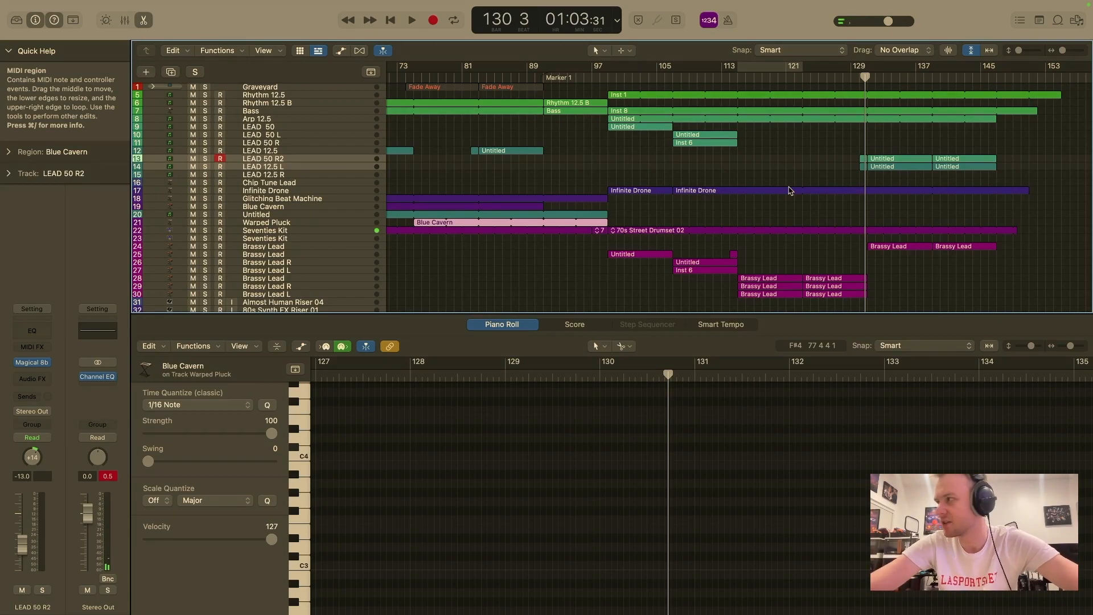
double_click(543, 77)
key("space")
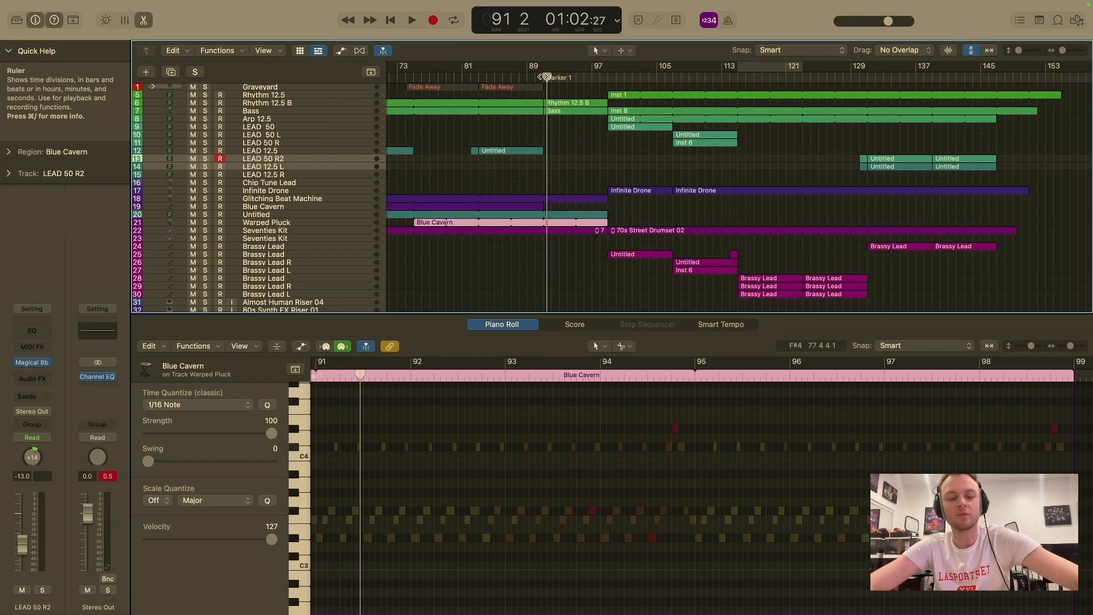
Solo the Seventies Kit track and play its 70s Street Drumset 02 region from bar 27.
left_click(596, 231)
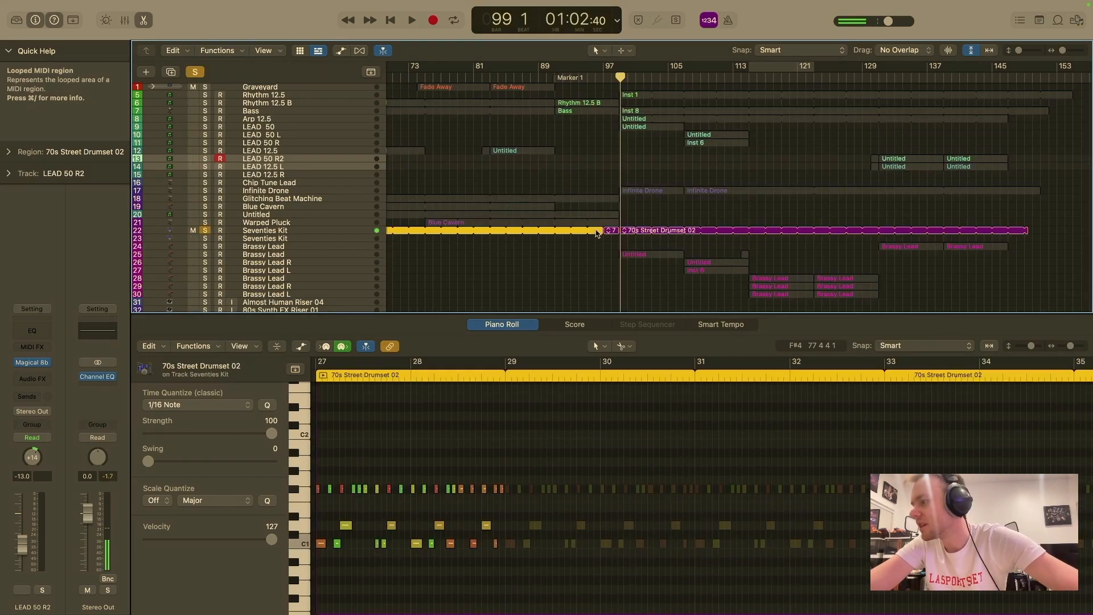
scroll(503, 489, "left", 3)
double_click(422, 376)
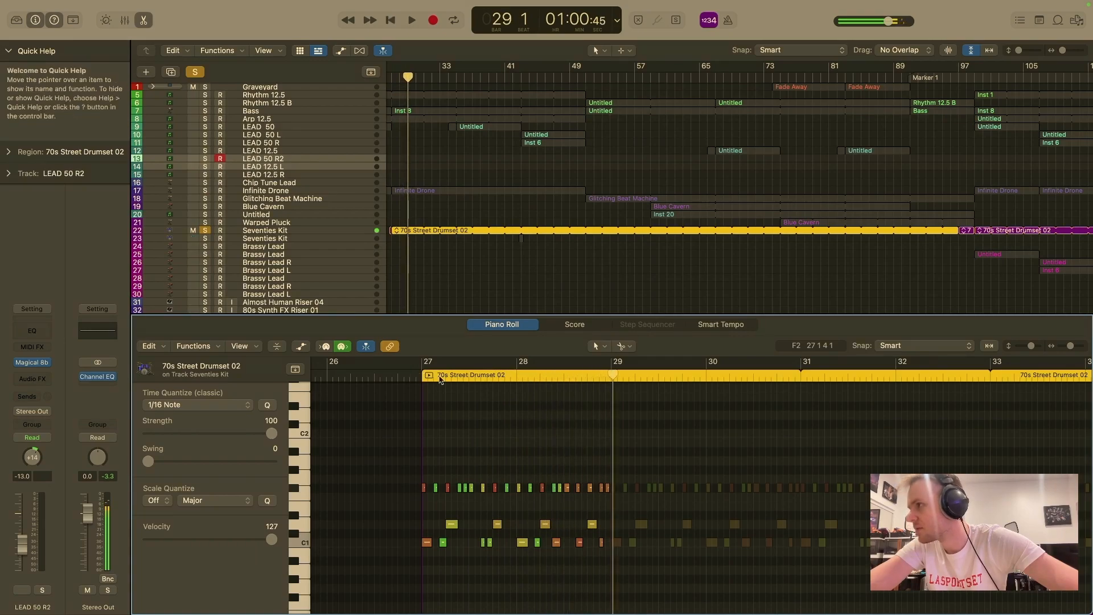
key("space")
scroll(898, 251, "right", 4)
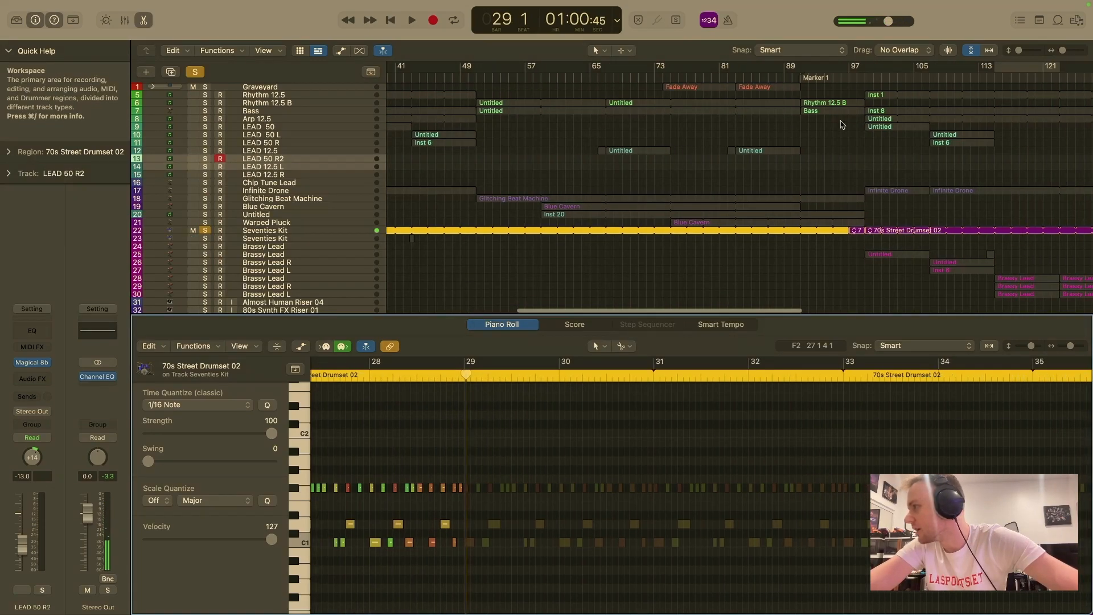
Select the four closing D1 notes in the short drum region at bar 97 and play that fill from the region's start.
left_click(850, 78)
left_click(854, 232)
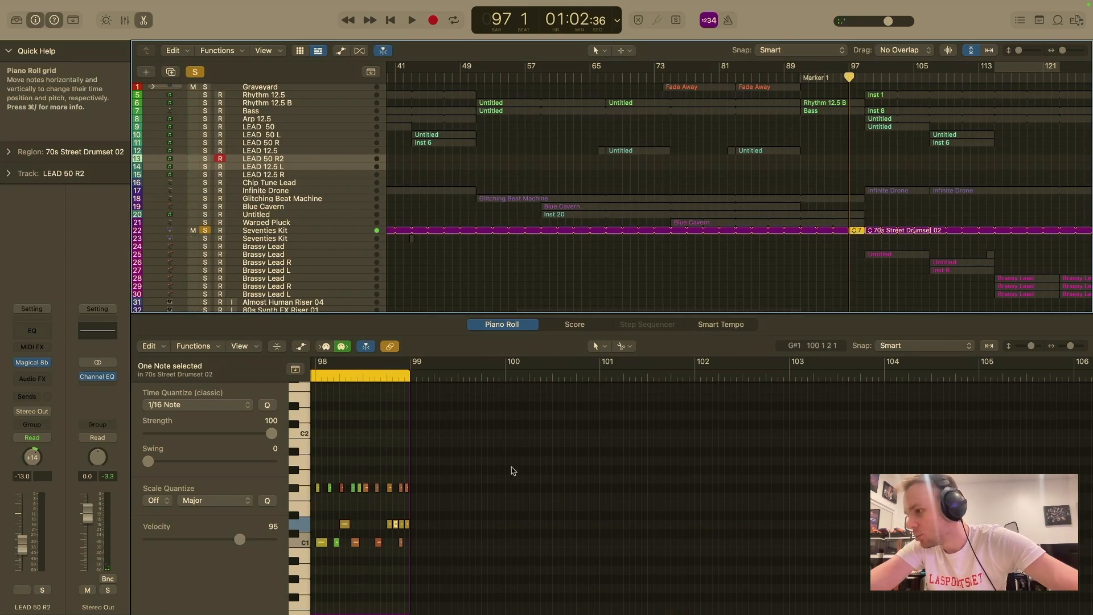
left_click(448, 521)
left_click_drag(437, 513, 463, 526)
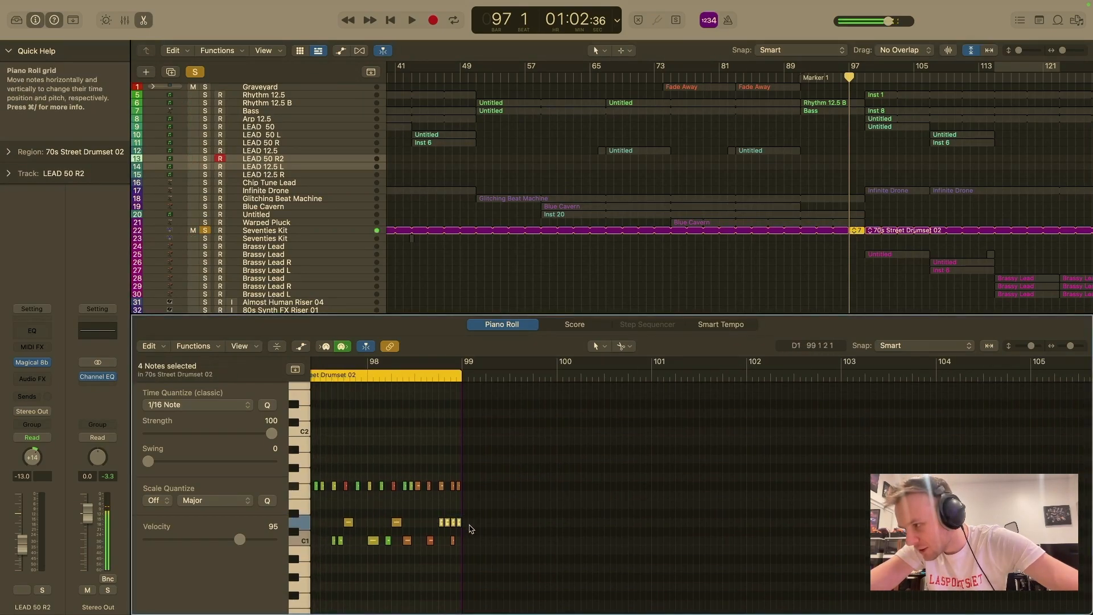
scroll(461, 437, "left", 5)
key("space")
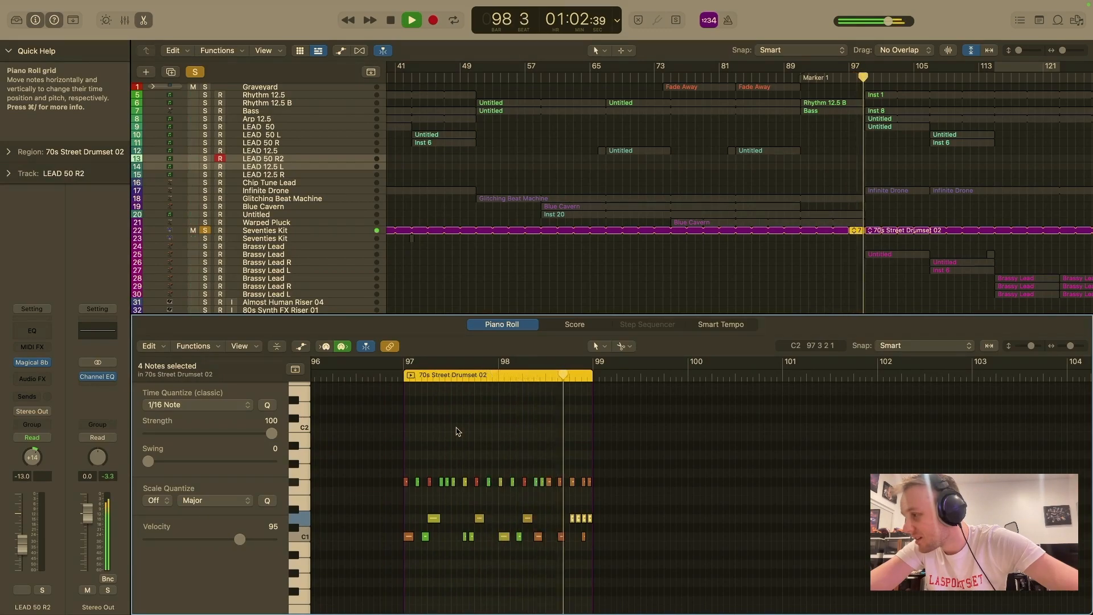
key("space")
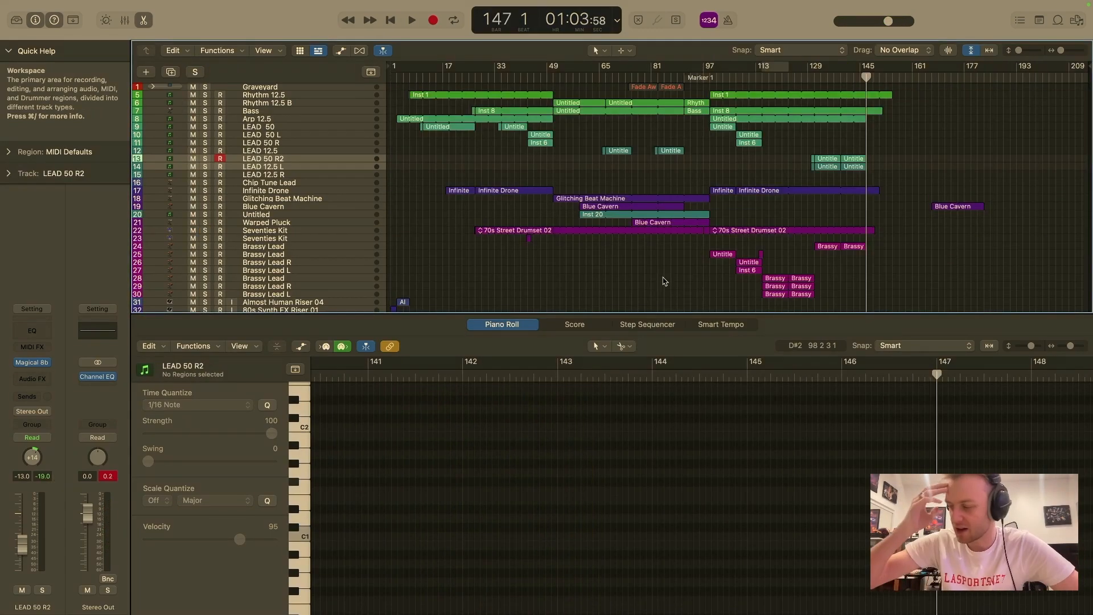